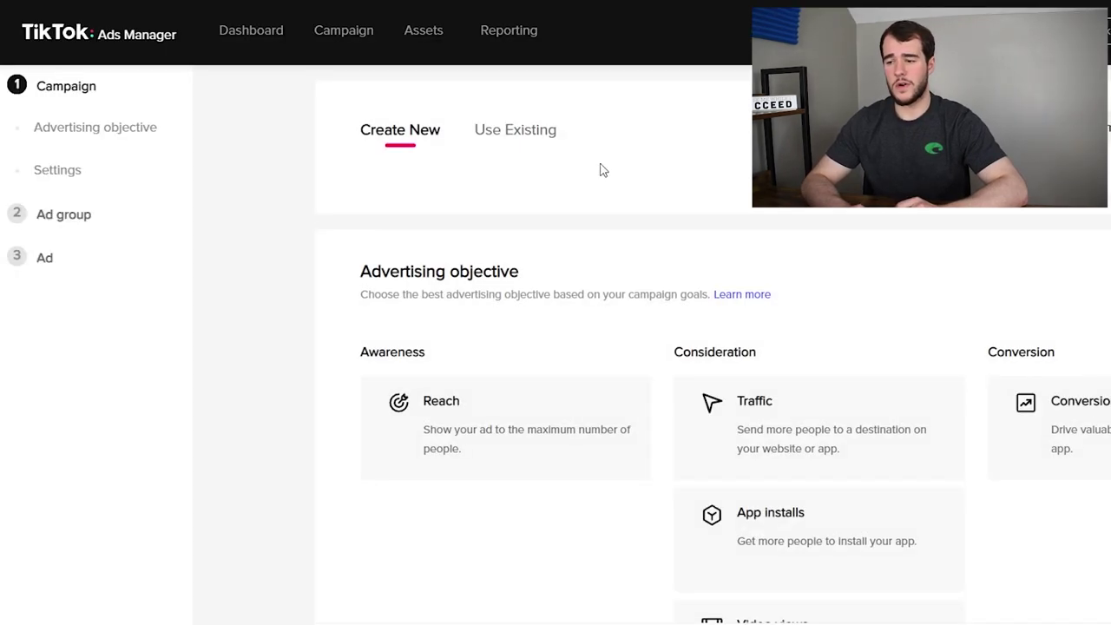
Step: Choose the Conversions advertising objective, name the campaign "Product name" and continue to the ad group settings
click(916, 430)
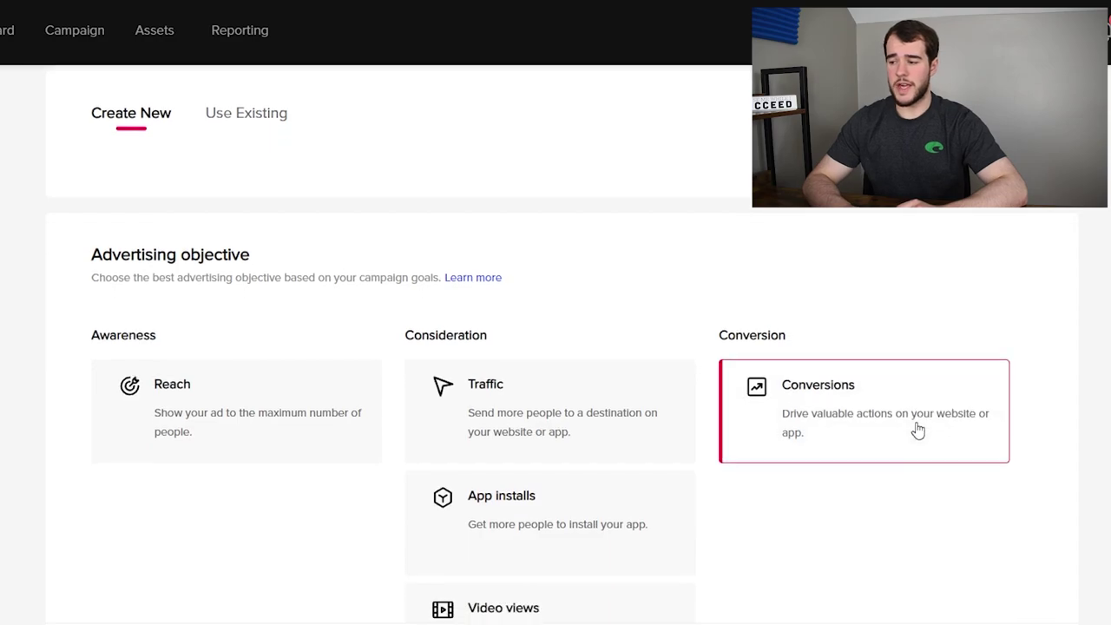
triple_click(334, 209)
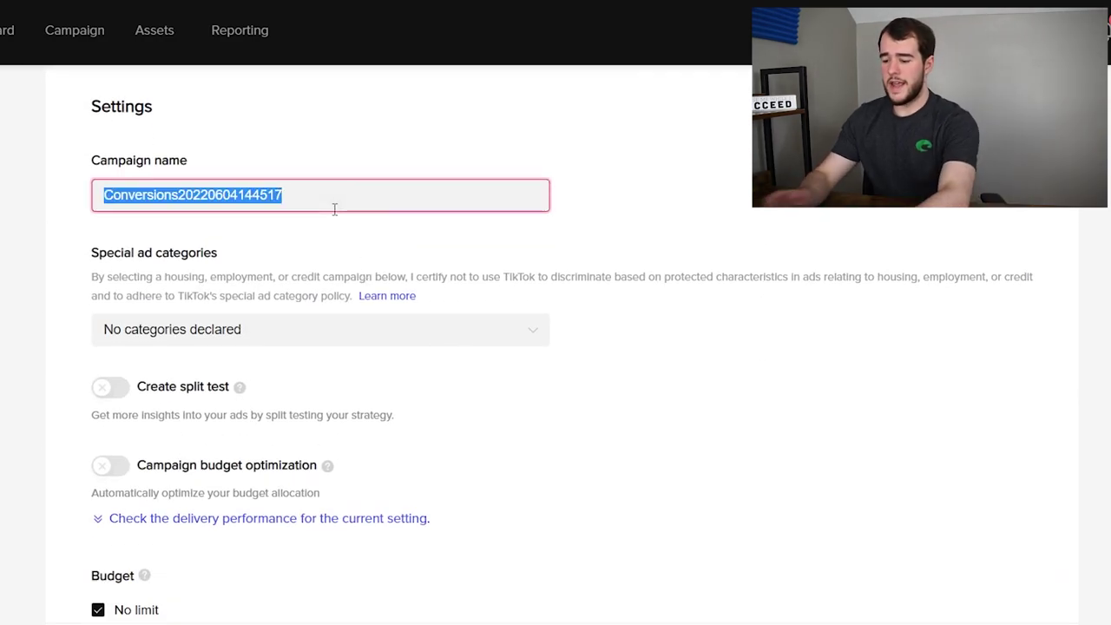
text(Product name)
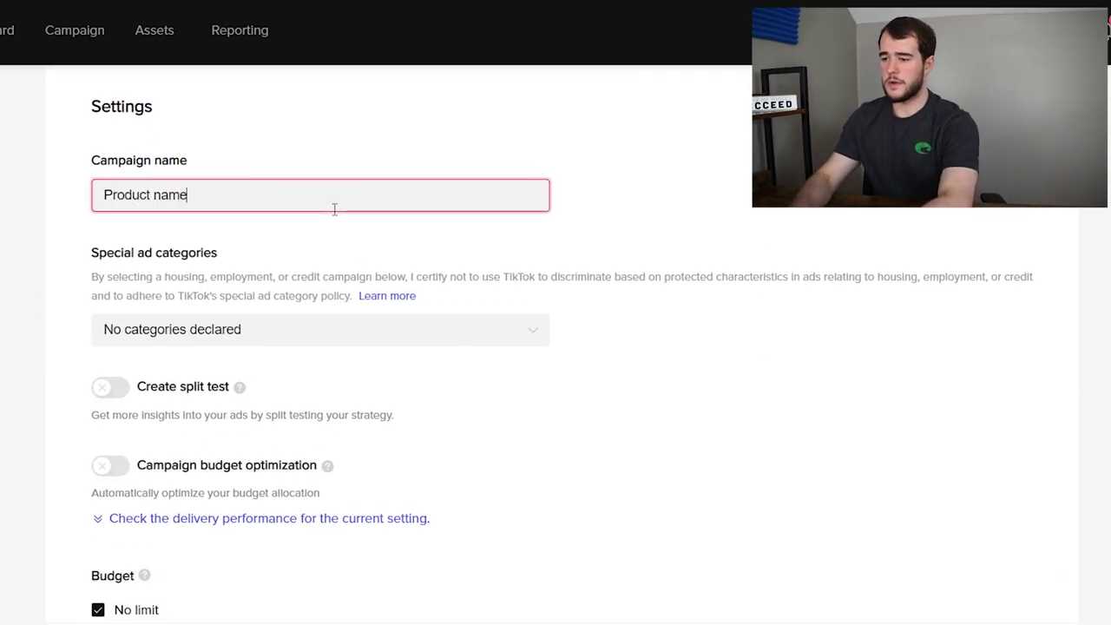
click(694, 382)
scroll(737, 391, down, 1)
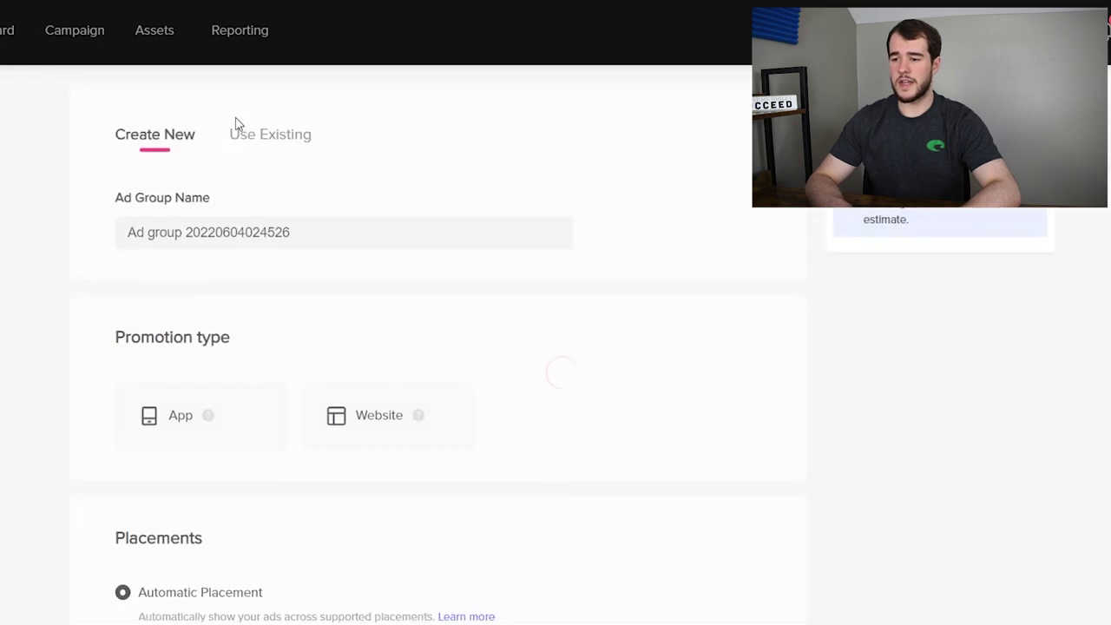
Step: Name the ad group "Open 1"
triple_click(218, 229)
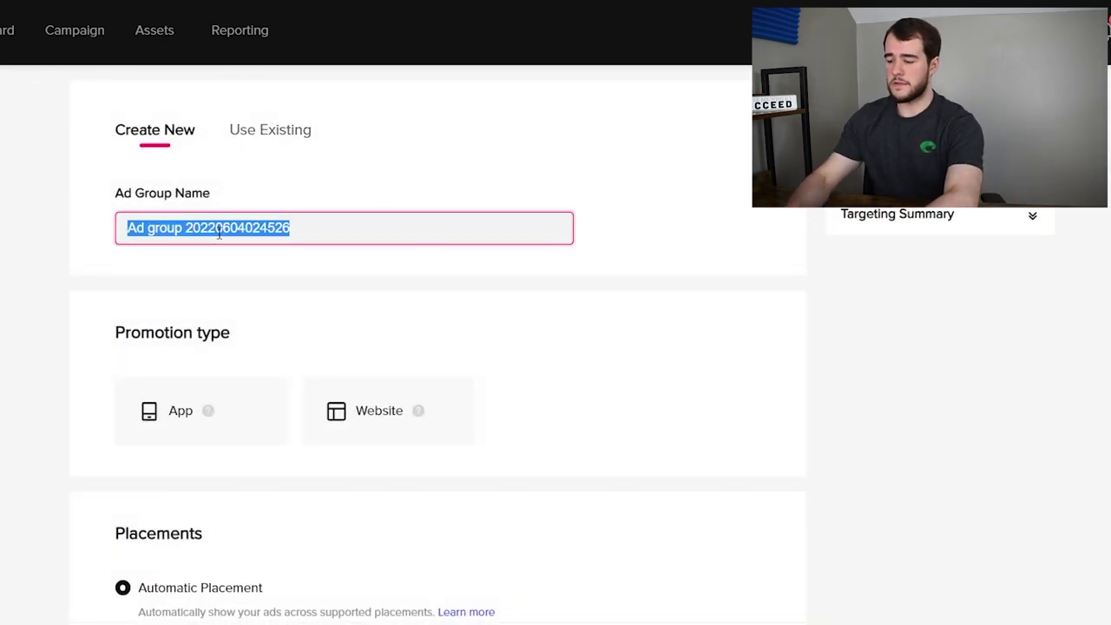
text(Opebn n 1 A)
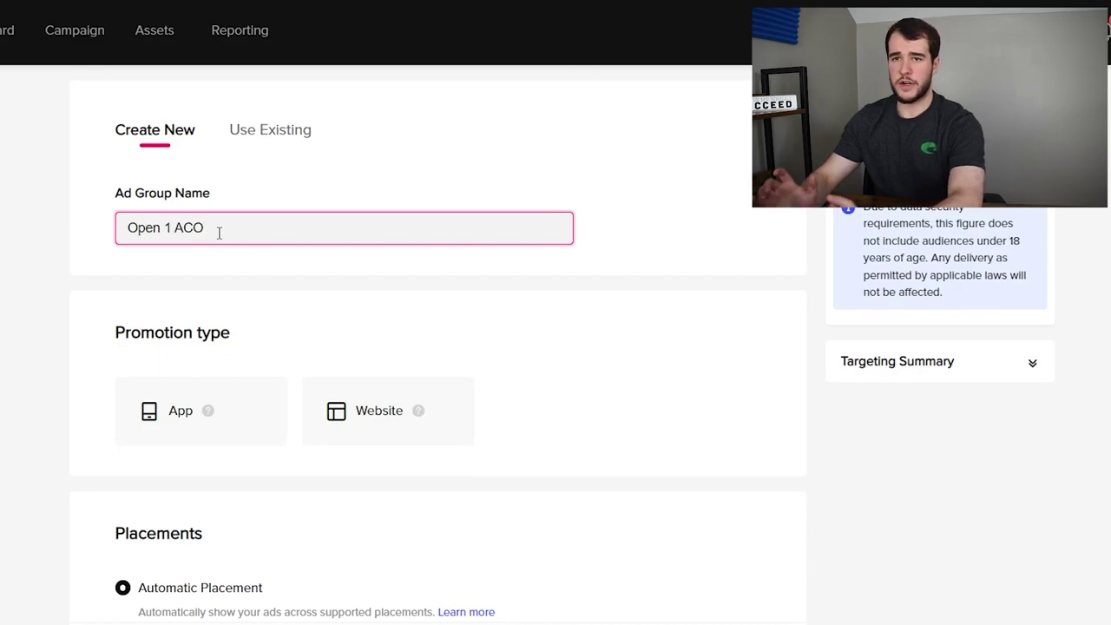
key(BackSpace)
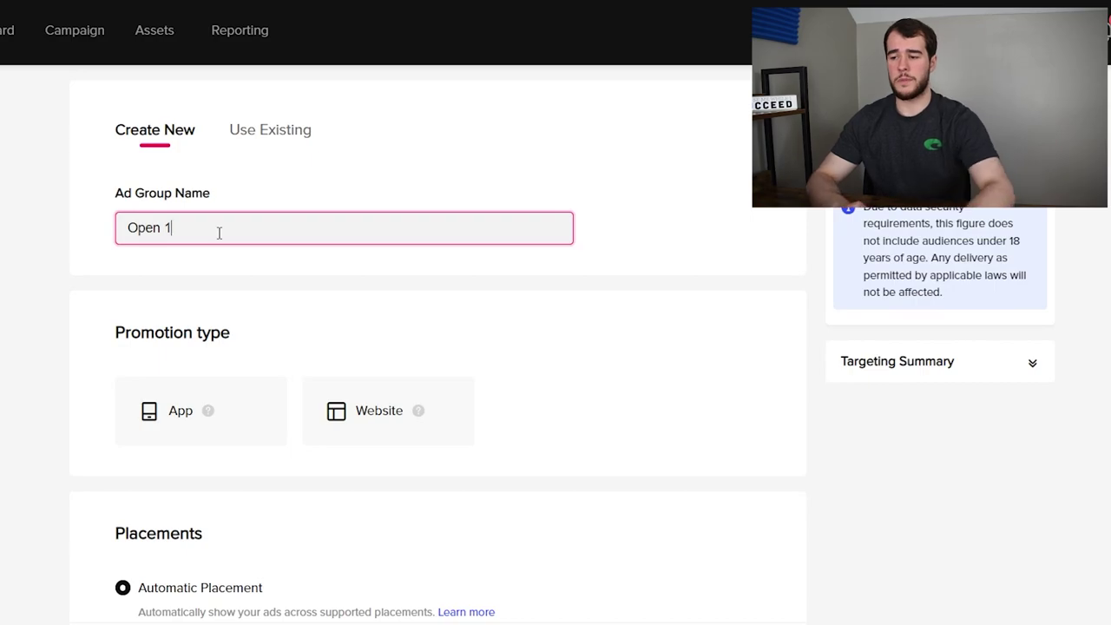
Step: Set the ad group's promotion type to Website
scroll(374, 335, down, 1)
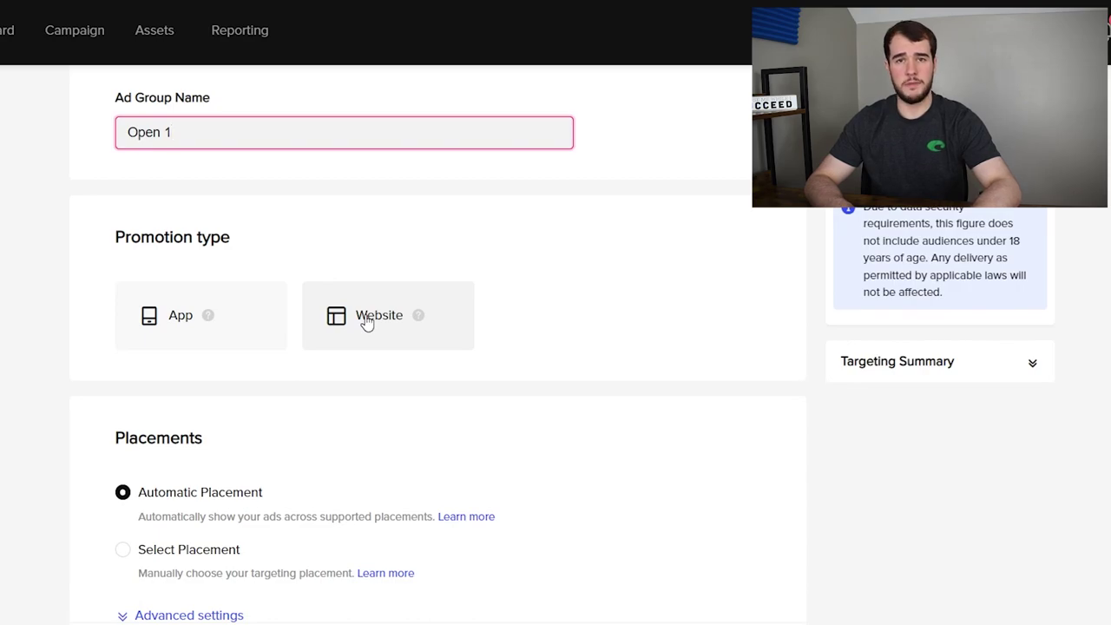
click(367, 321)
scroll(347, 338, down, 1)
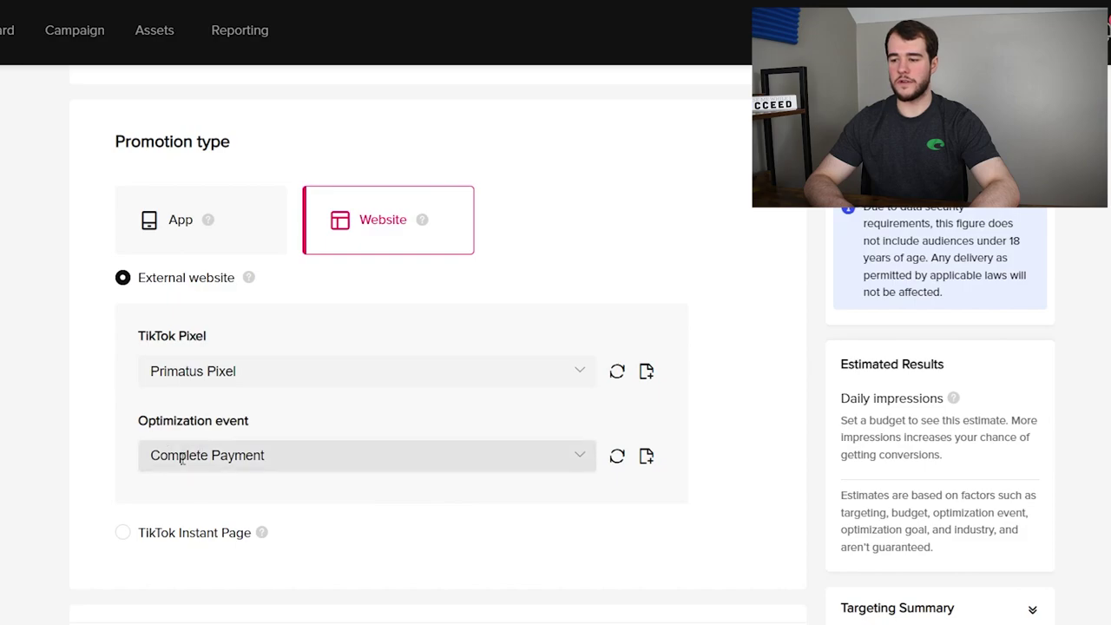
Step: Switch the placements to manual selection and exclude News Feed App Series and Pangle, leaving only TikTok
scroll(64, 344, down, 4)
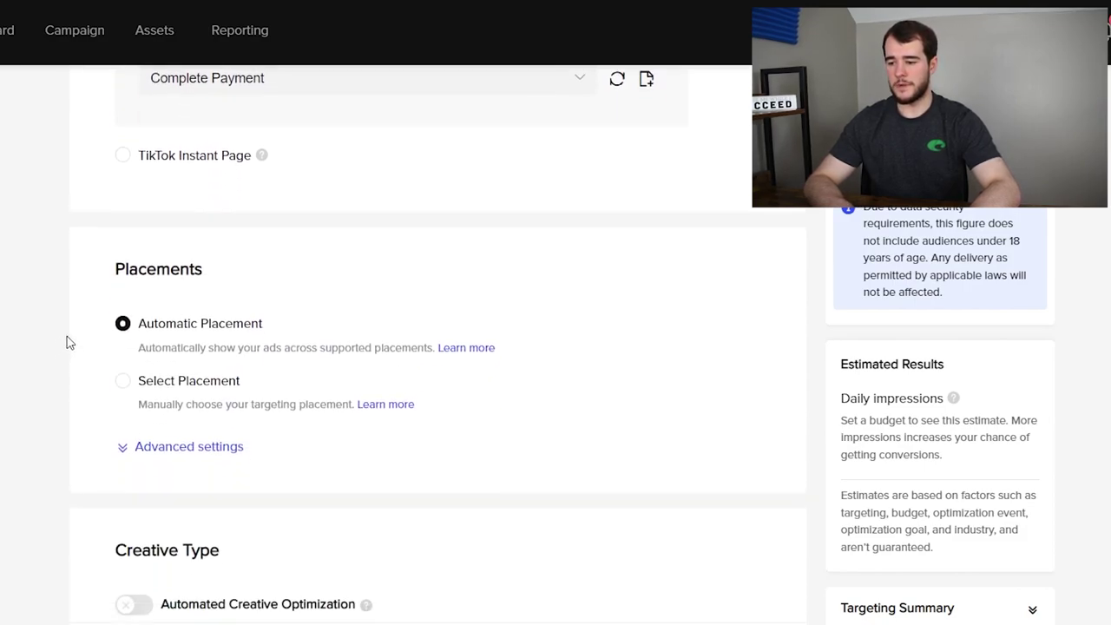
click(123, 378)
click(144, 523)
click(144, 587)
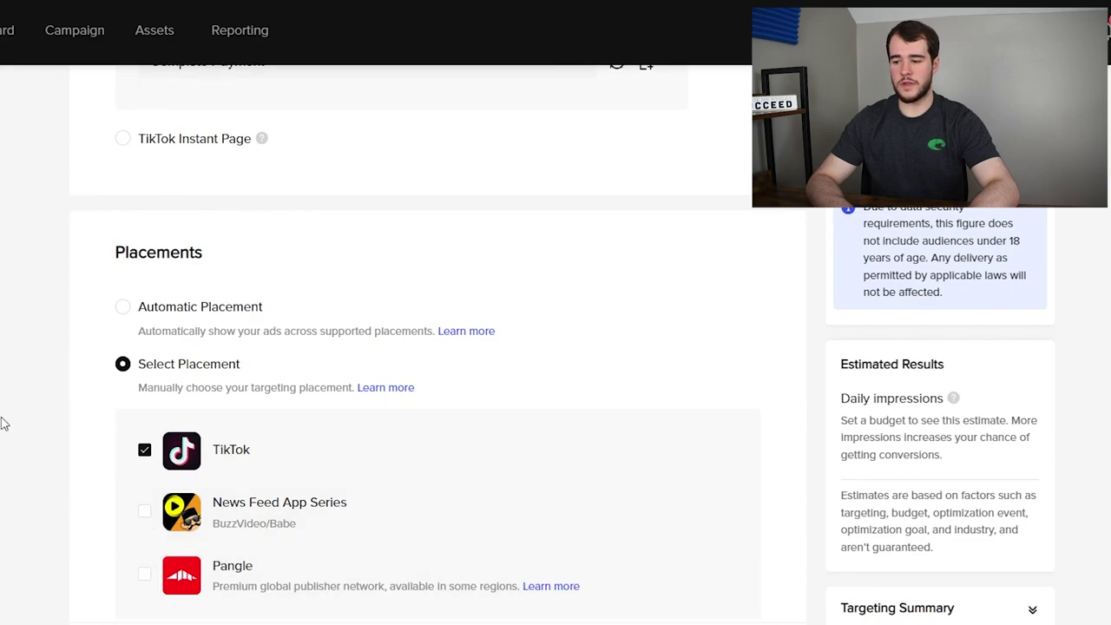
Step: Expand the advanced placement settings and turn off Video download
scroll(124, 446, down, 2)
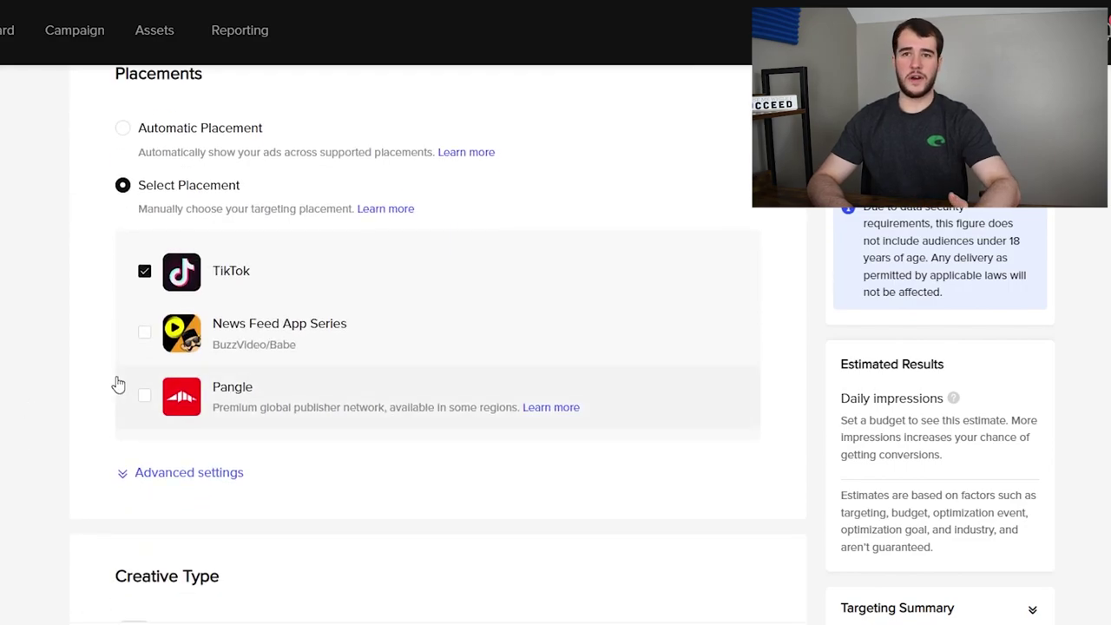
click(120, 473)
scroll(118, 464, down, 2)
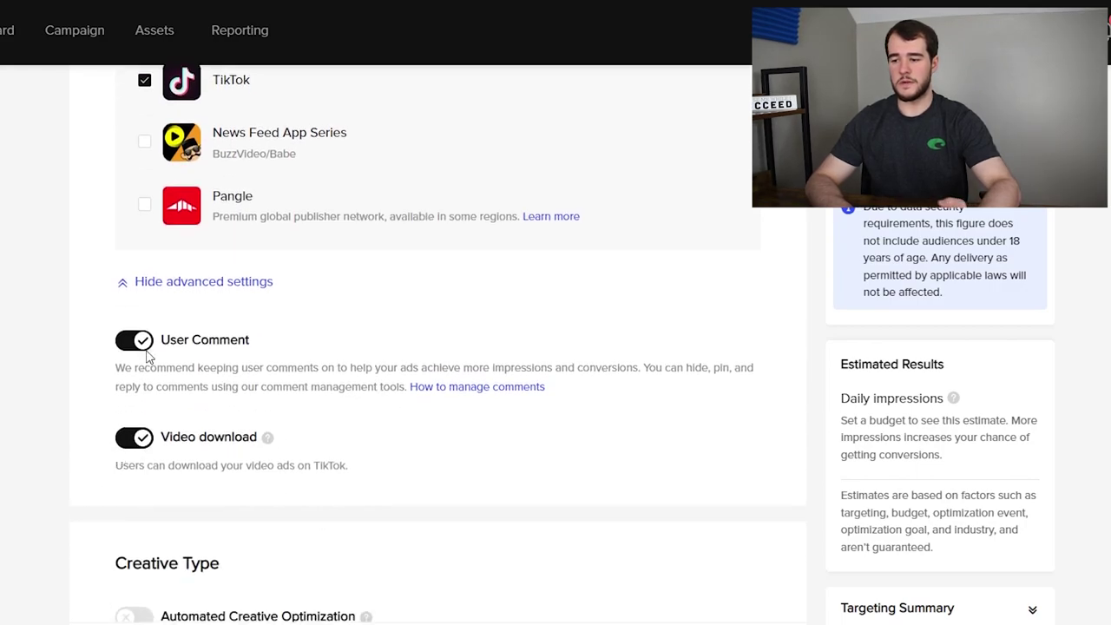
click(138, 446)
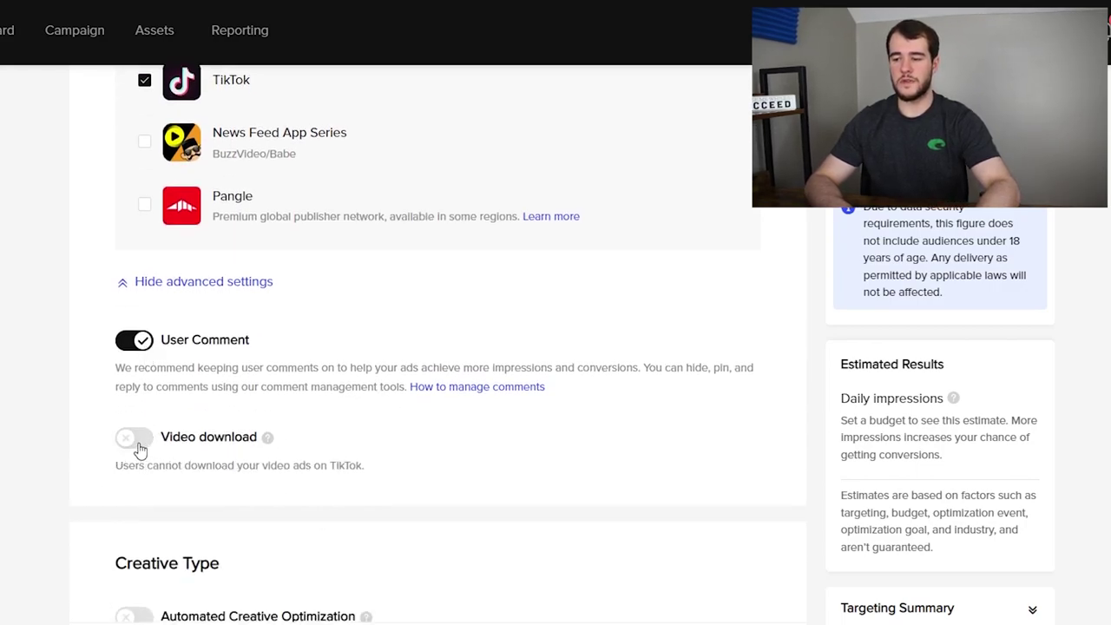
click(138, 347)
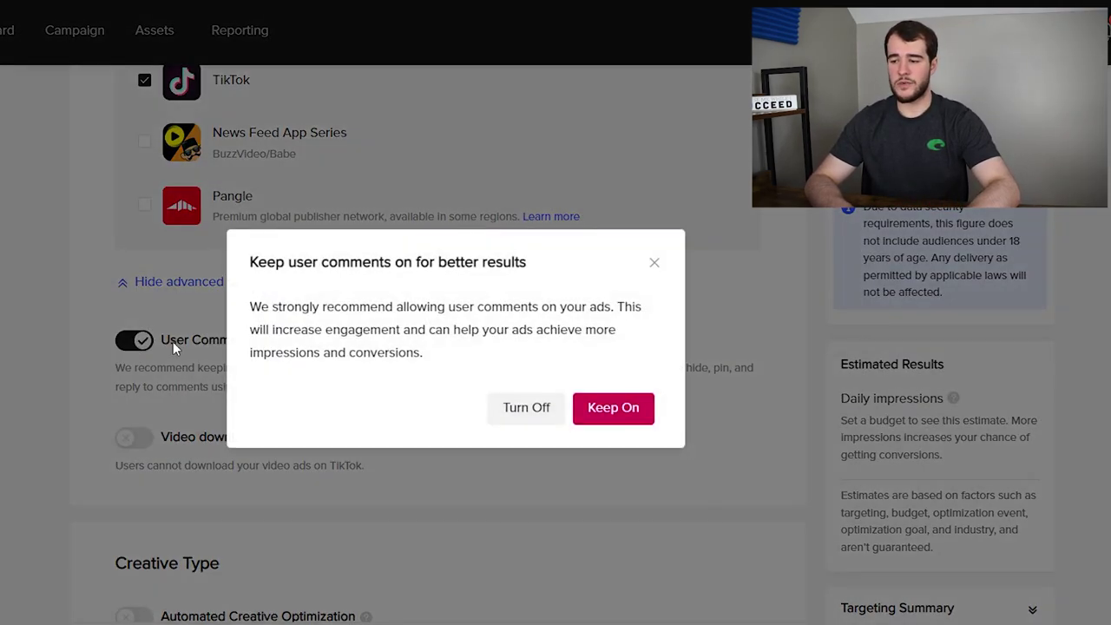
drag(249, 306, 558, 330)
click(398, 310)
drag(351, 324, 483, 342)
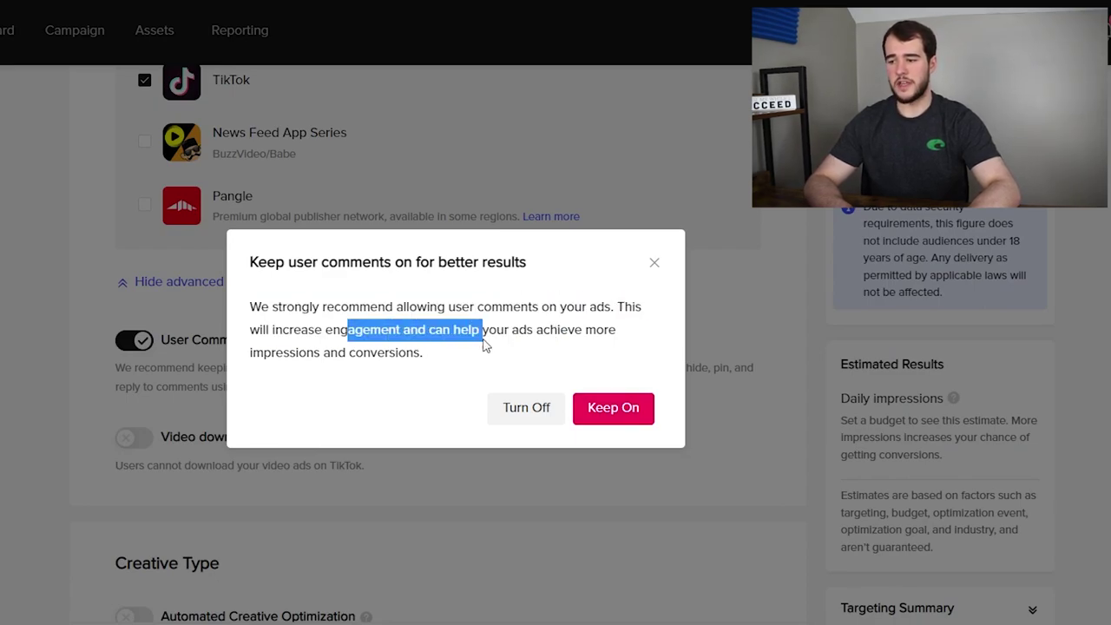
click(654, 262)
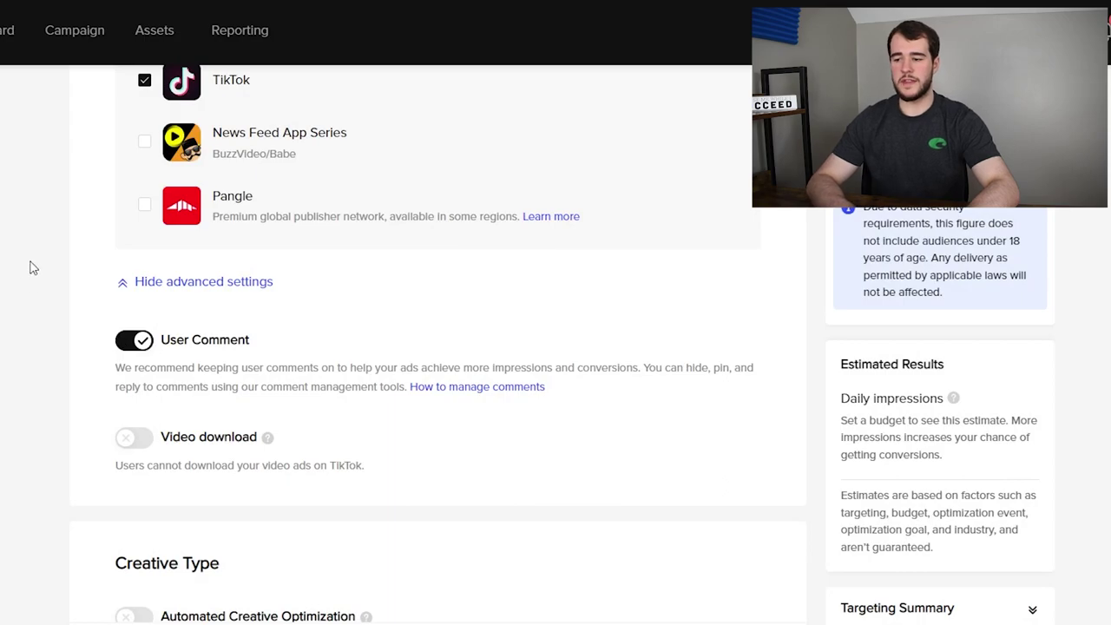
Step: Review the Automated Creative Optimization setting and compare the automatic and custom targeting modes
scroll(34, 271, down, 4)
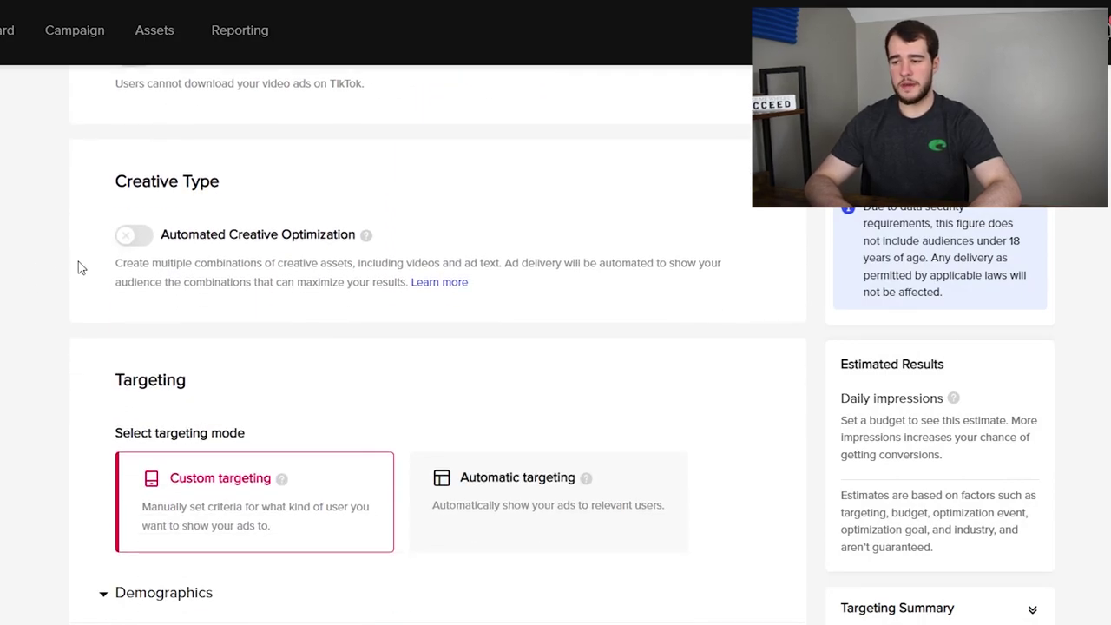
drag(128, 240, 359, 247)
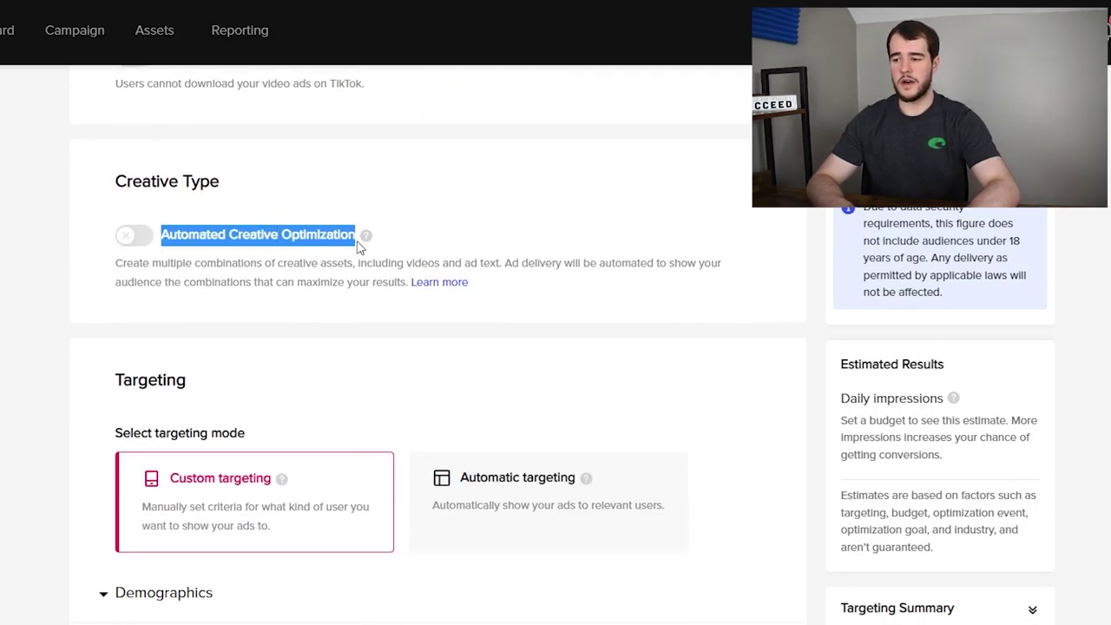
click(243, 228)
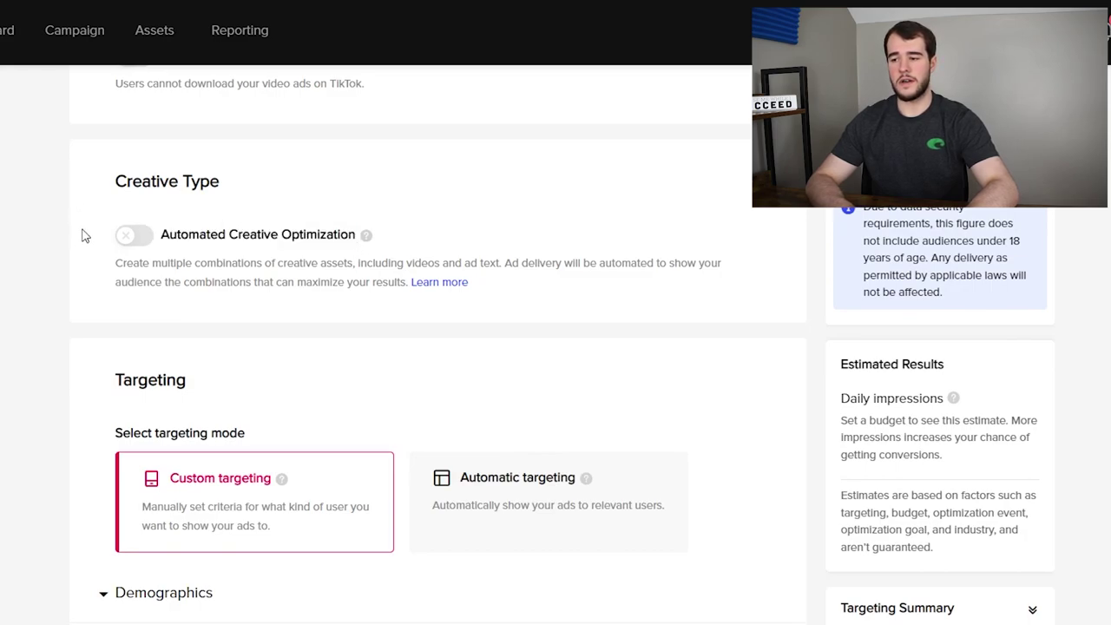
scroll(100, 214, down, 2)
scroll(87, 255, up, 2)
scroll(86, 255, down, 2)
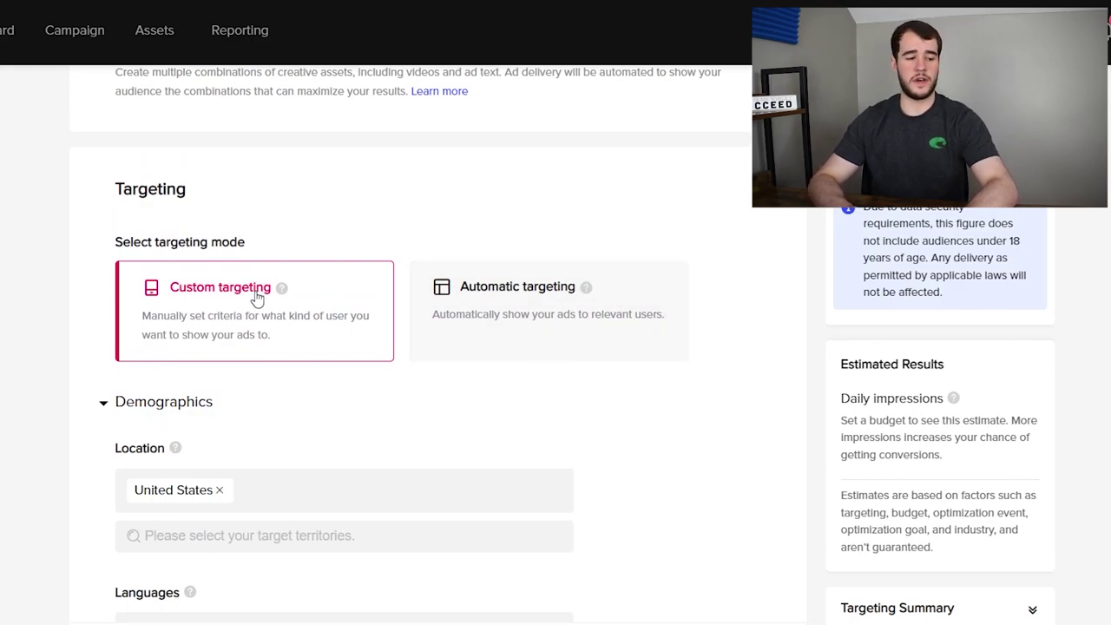
click(469, 332)
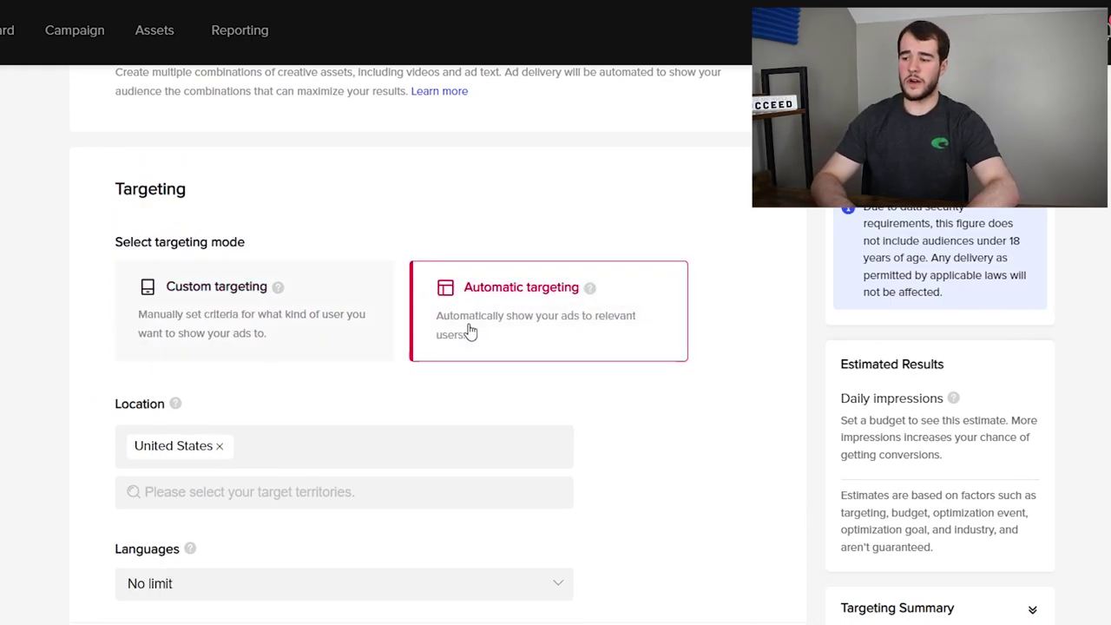
click(269, 322)
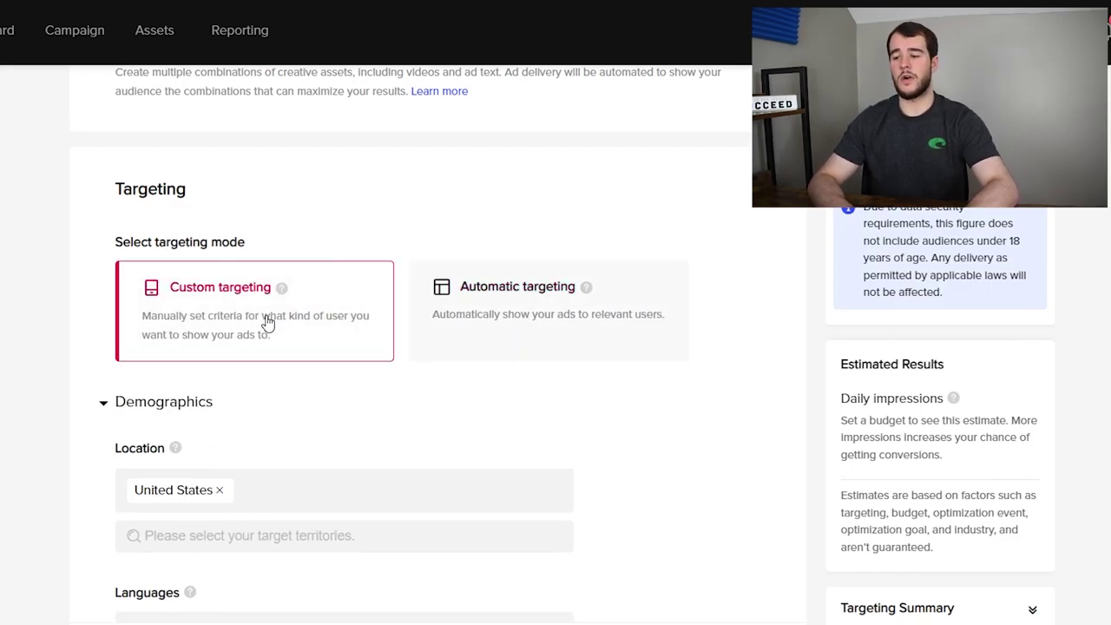
Step: Add Canada to the ad group's target locations
scroll(267, 322, down, 2)
click(245, 347)
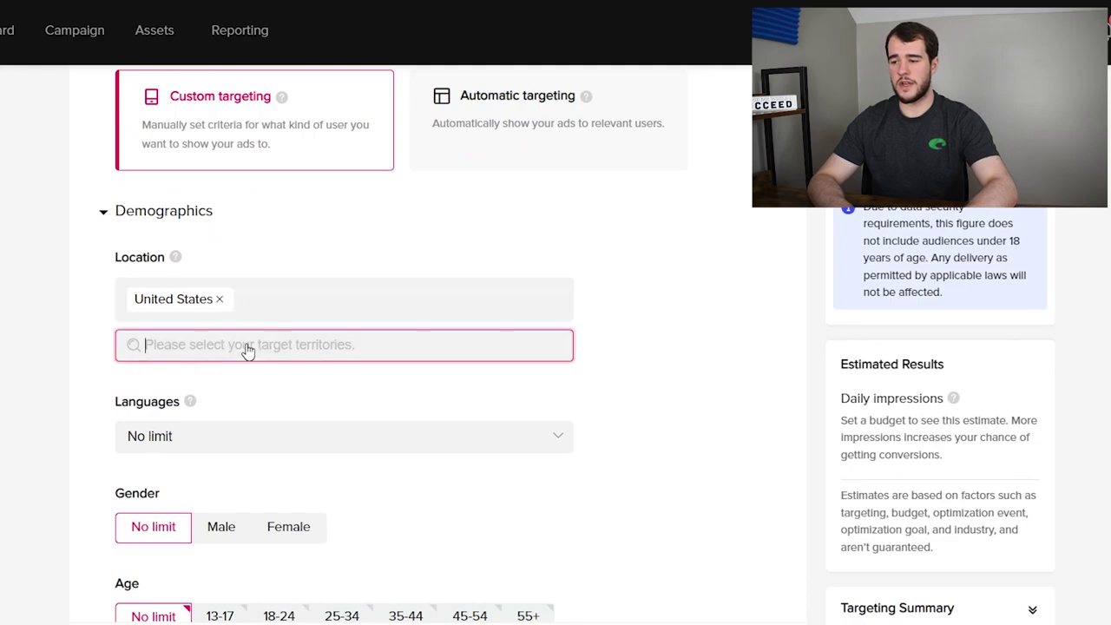
text(canada)
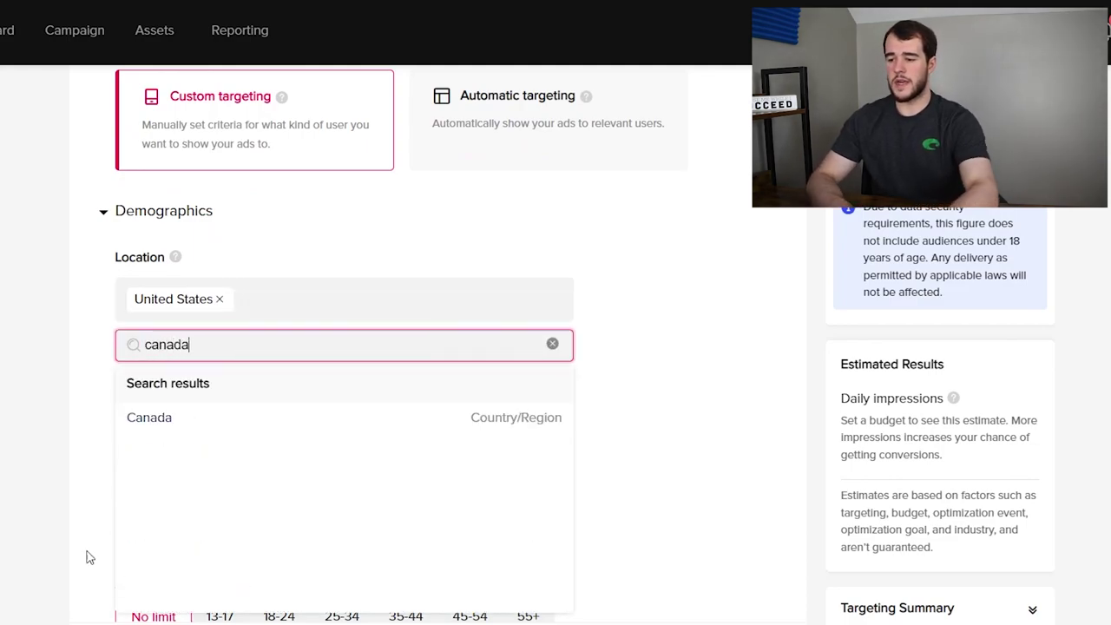
click(165, 417)
Step: Restrict the ad group's target languages to English
scroll(191, 382, down, 2)
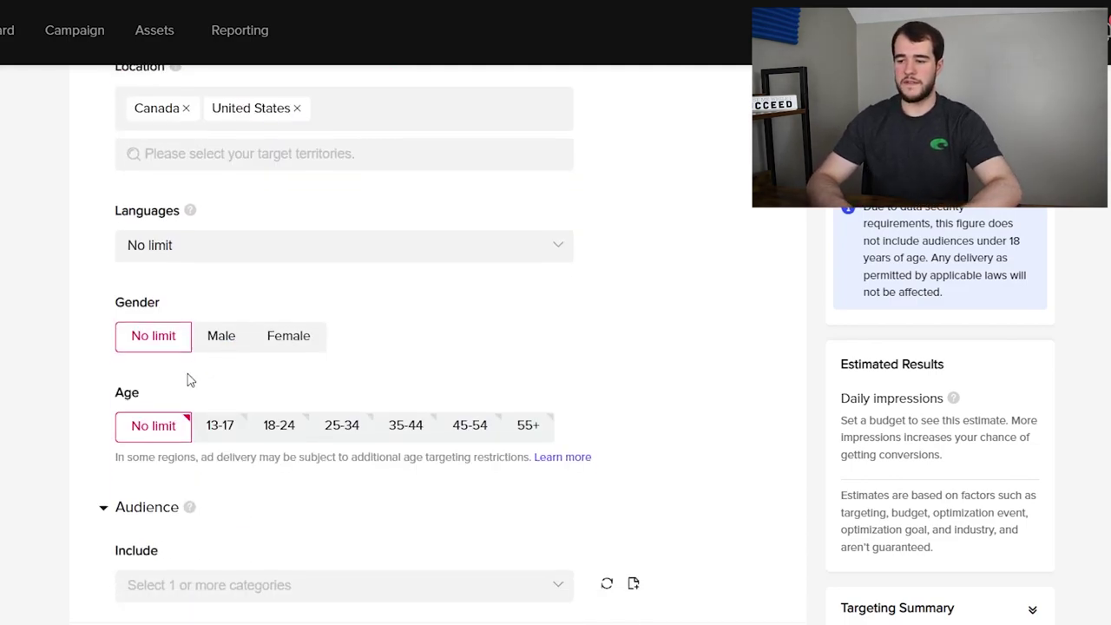
click(147, 250)
click(150, 287)
click(74, 290)
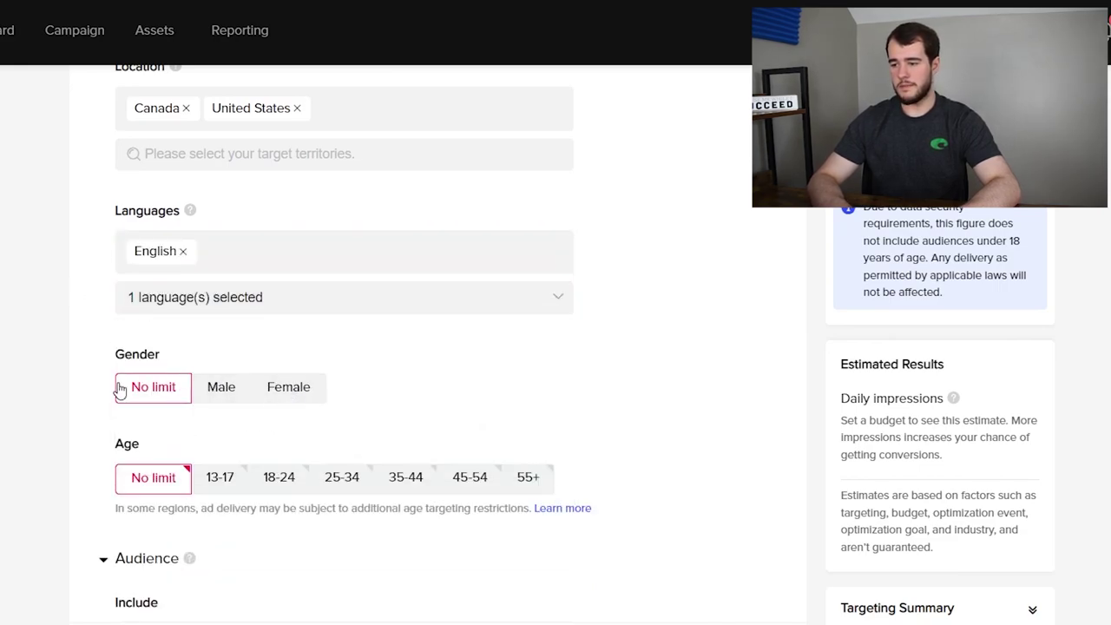
Step: Review the gender, age, audience, interests and behaviors, and device targeting options
scroll(166, 392, down, 2)
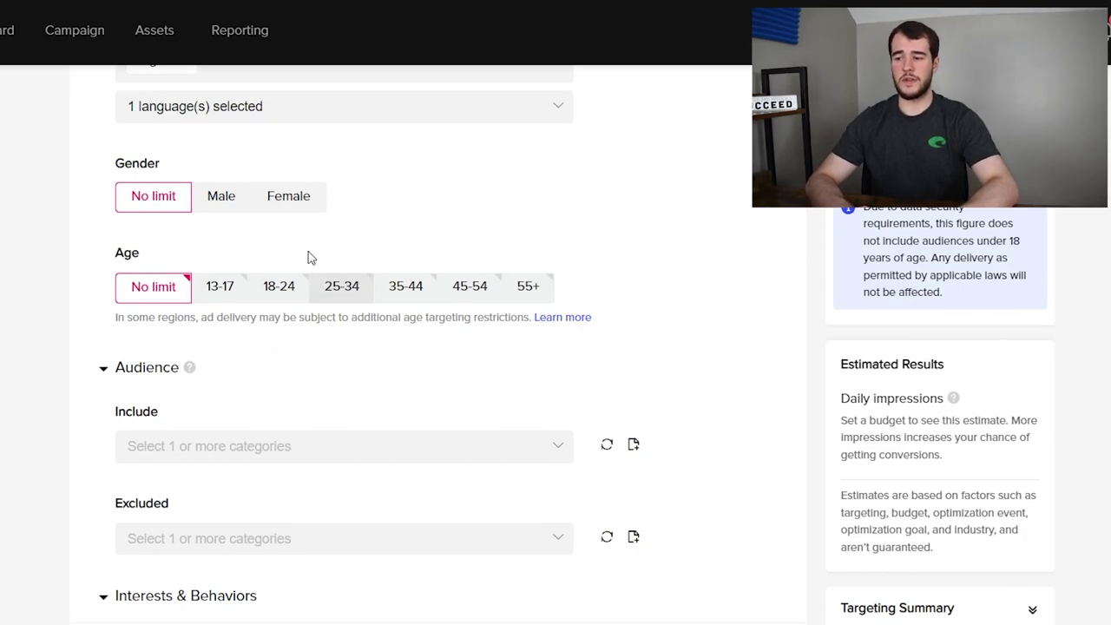
double_click(119, 167)
click(165, 171)
drag(166, 171, 114, 169)
click(116, 171)
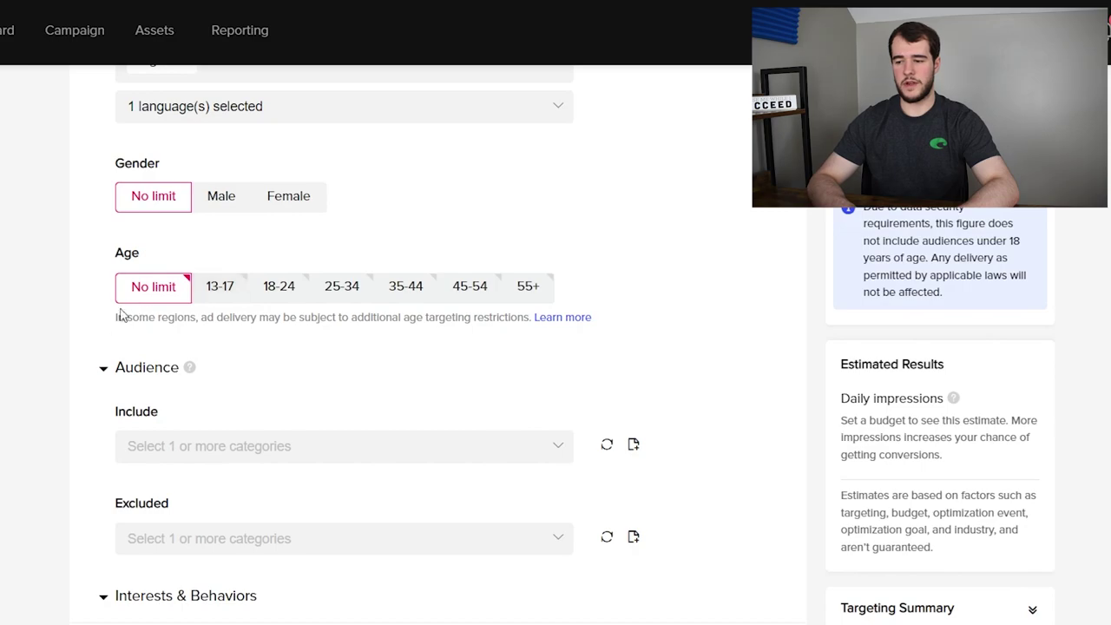
scroll(35, 347, down, 3)
scroll(66, 329, down, 1)
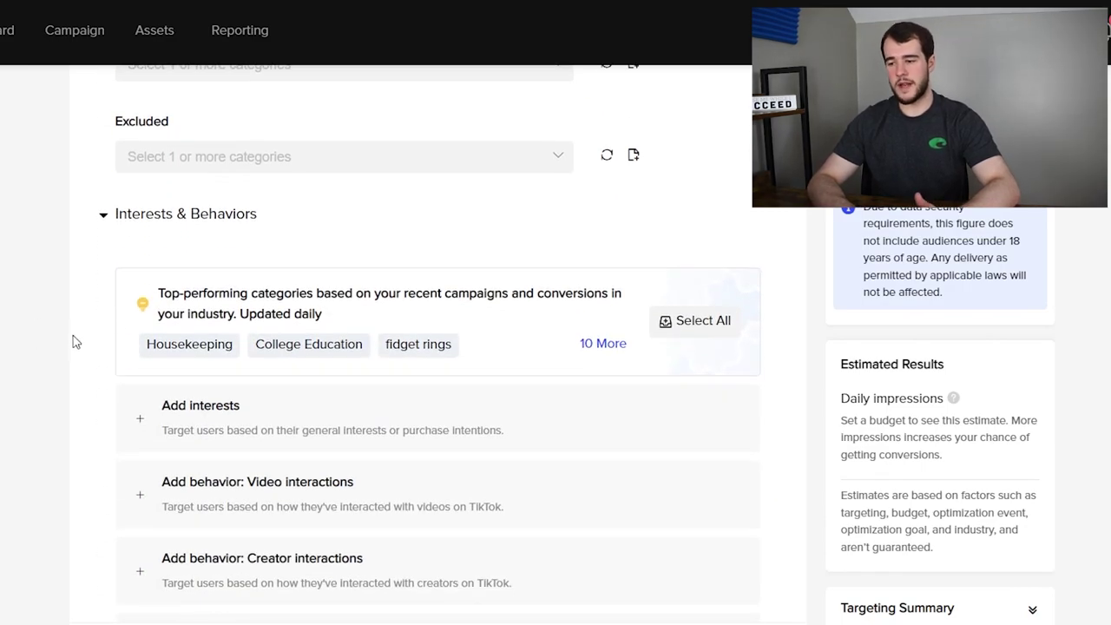
scroll(75, 342, down, 1)
scroll(75, 342, down, 3)
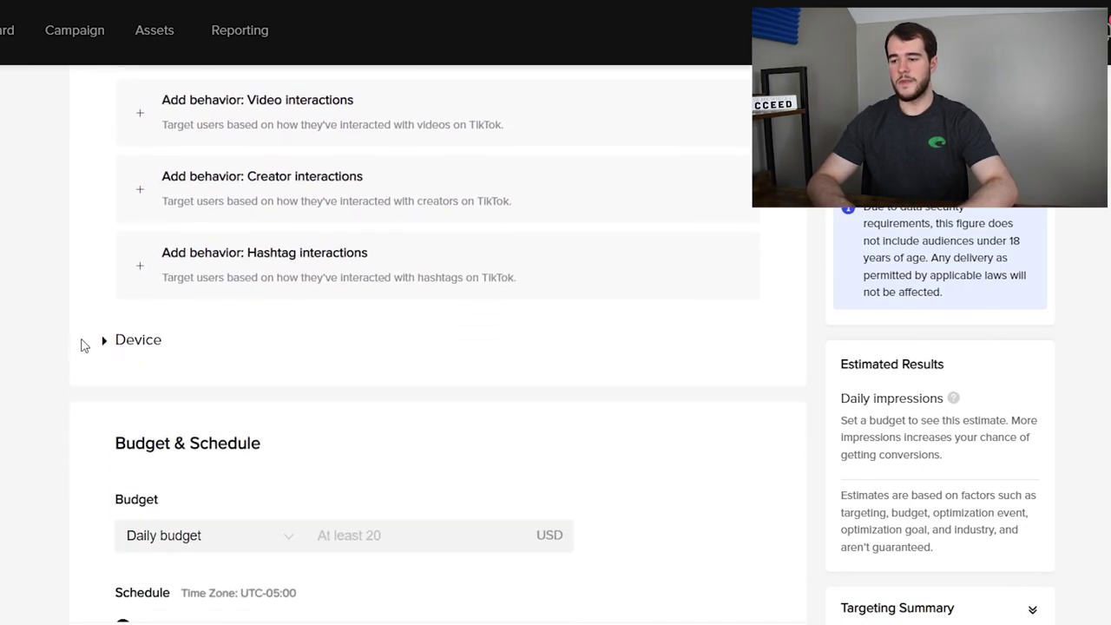
Step: Switch the targeting mode to Automatic targeting and check the remaining location and language settings
scroll(95, 355, up, 10)
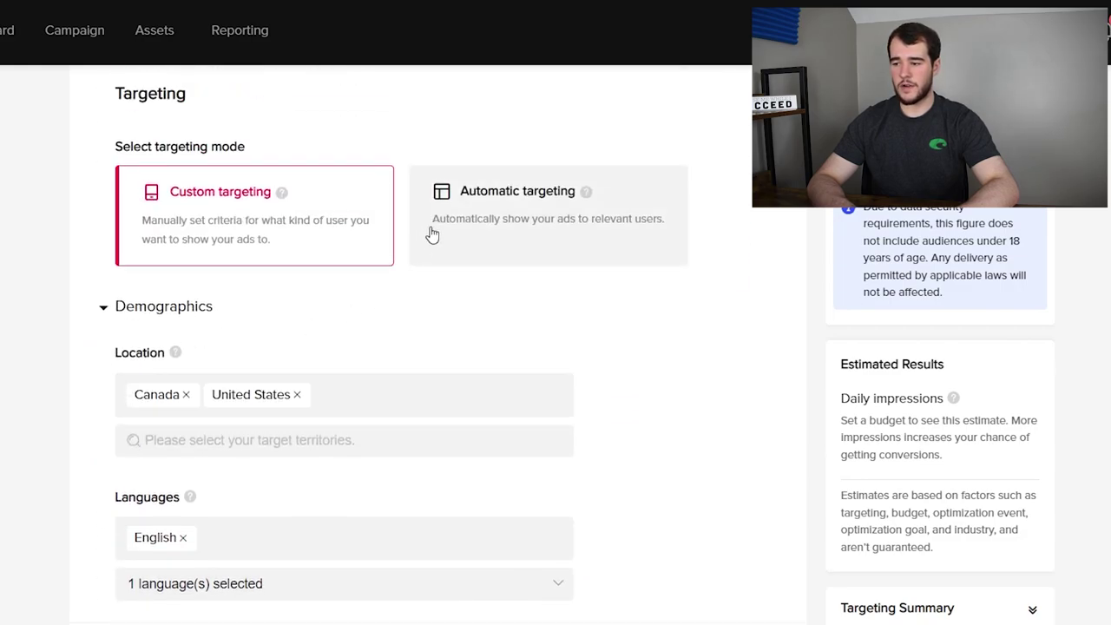
click(433, 234)
scroll(72, 287, down, 3)
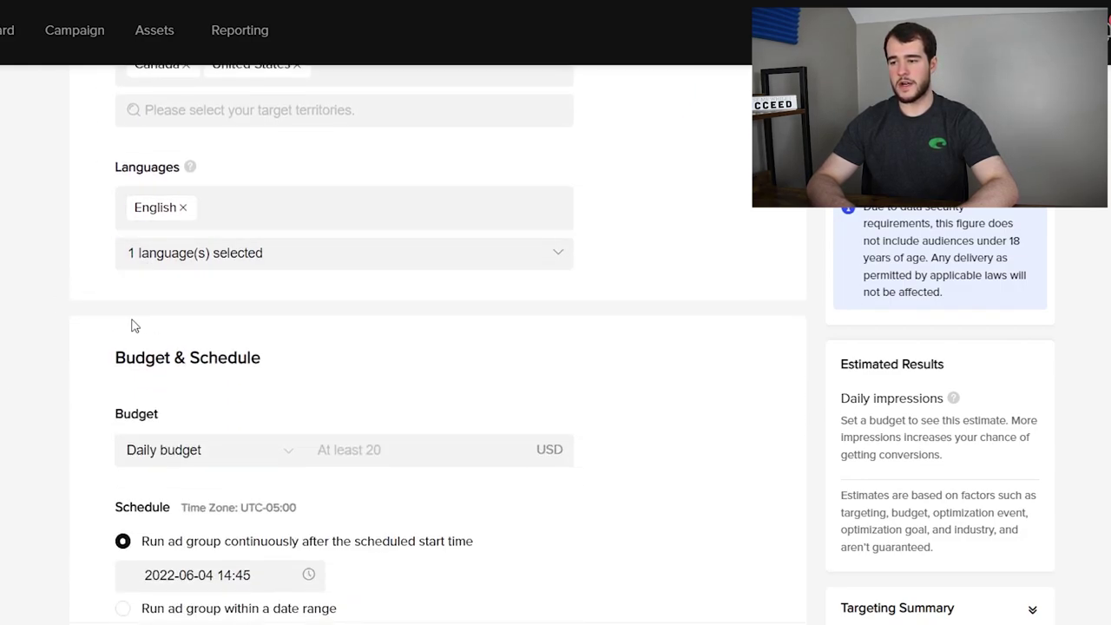
scroll(79, 295, up, 6)
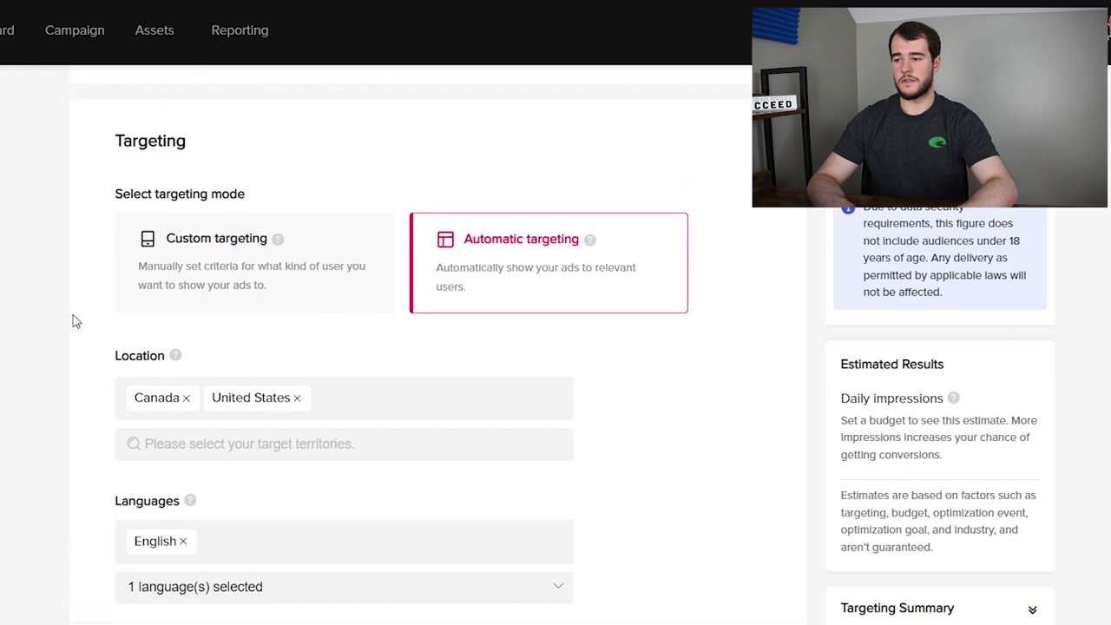
scroll(107, 321, down, 3)
scroll(123, 308, up, 1)
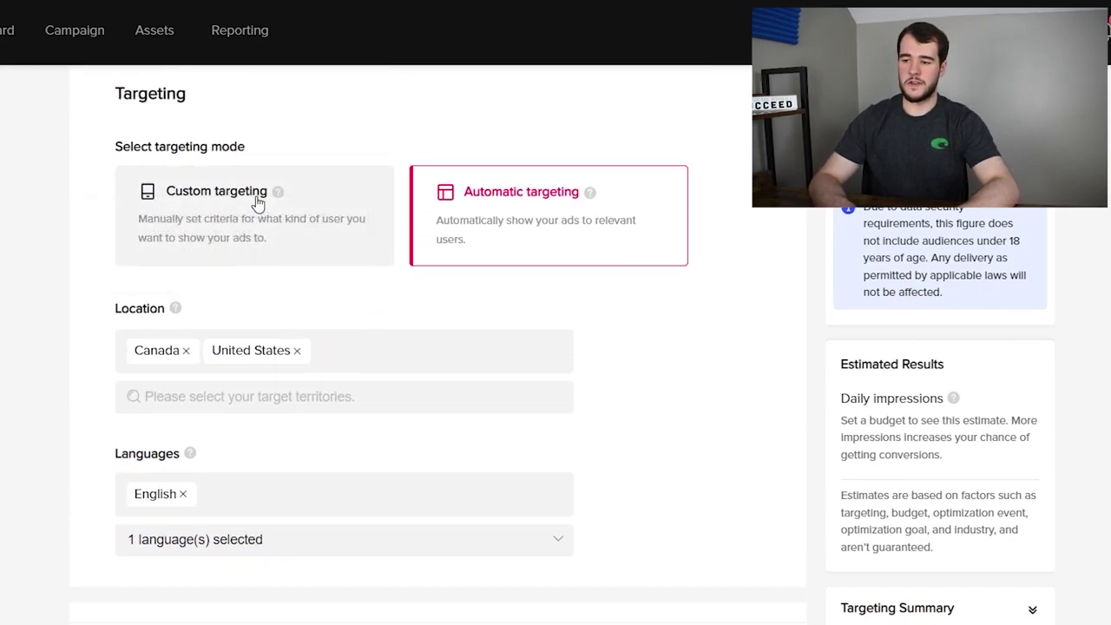
Step: Set the ad group's daily budget to 40 USD
scroll(38, 301, down, 4)
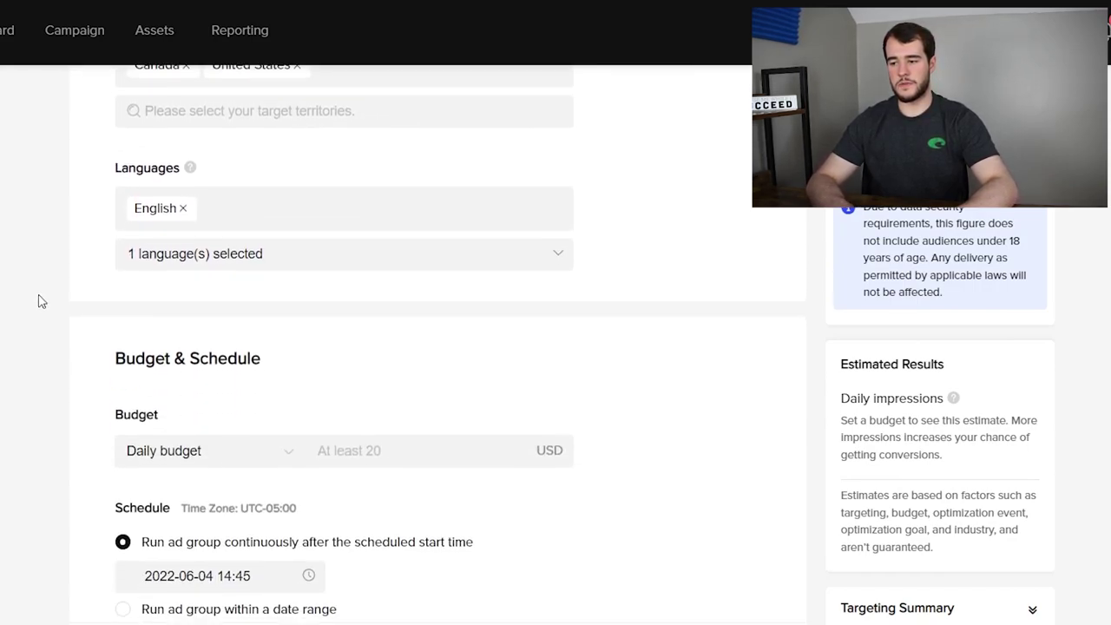
scroll(75, 280, down, 2)
click(375, 257)
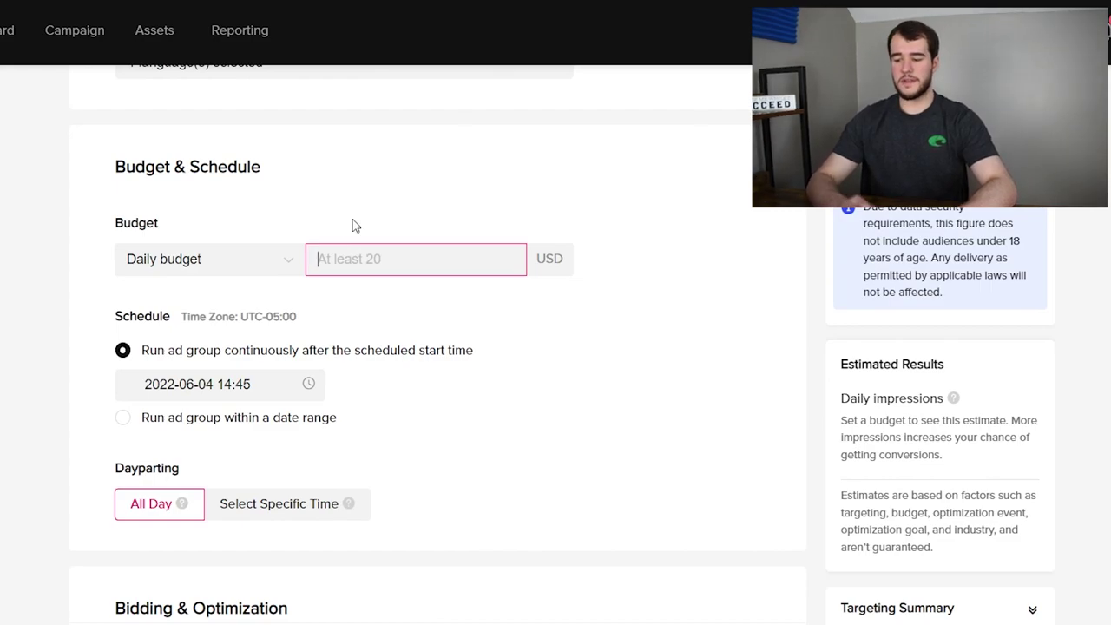
text(40)
click(511, 205)
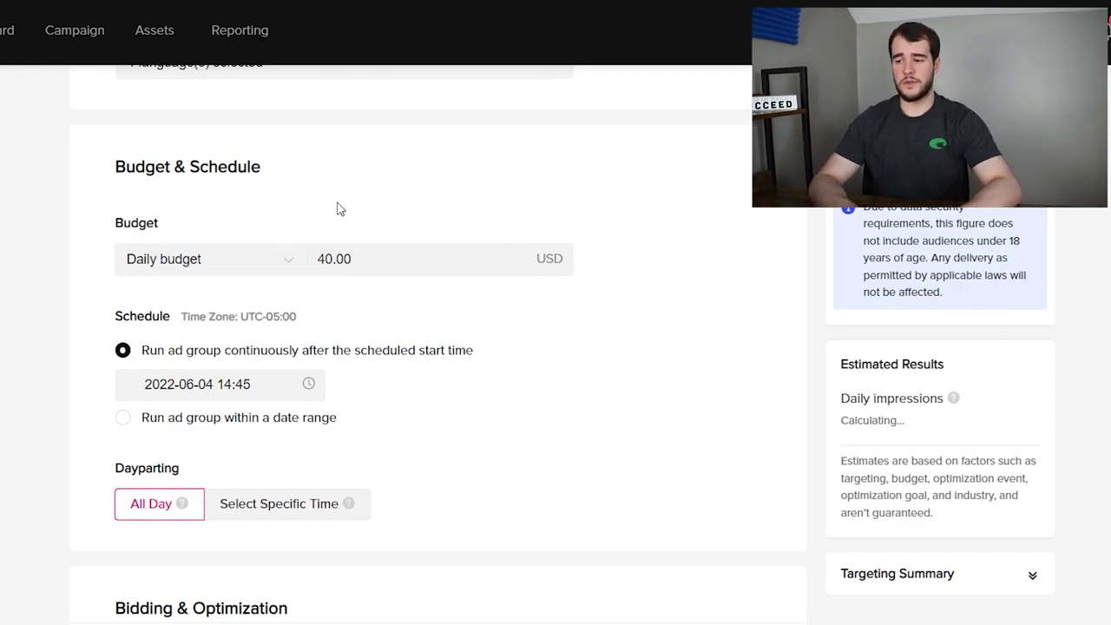
Step: Try daily budgets of 20 USD and 25 USD for the ad group
drag(272, 168, 125, 166)
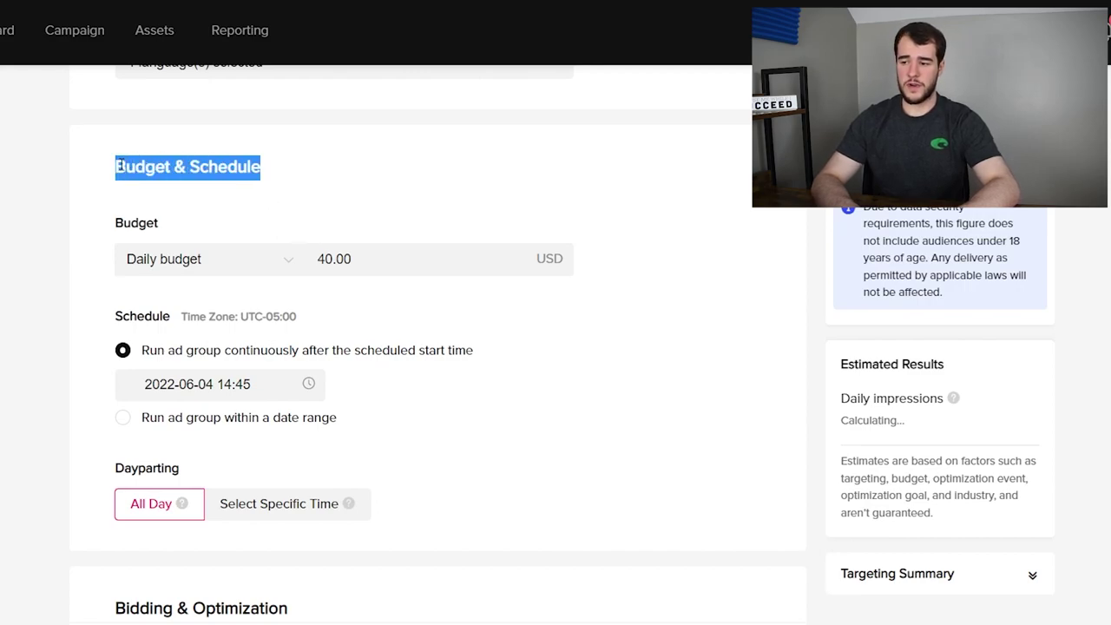
double_click(336, 268)
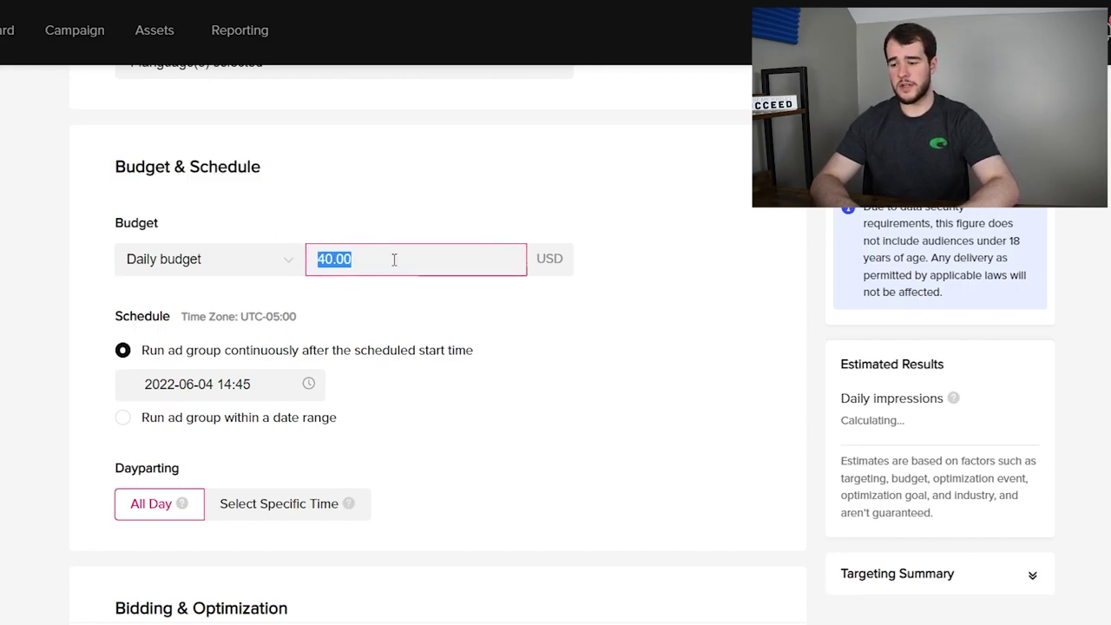
text(20)
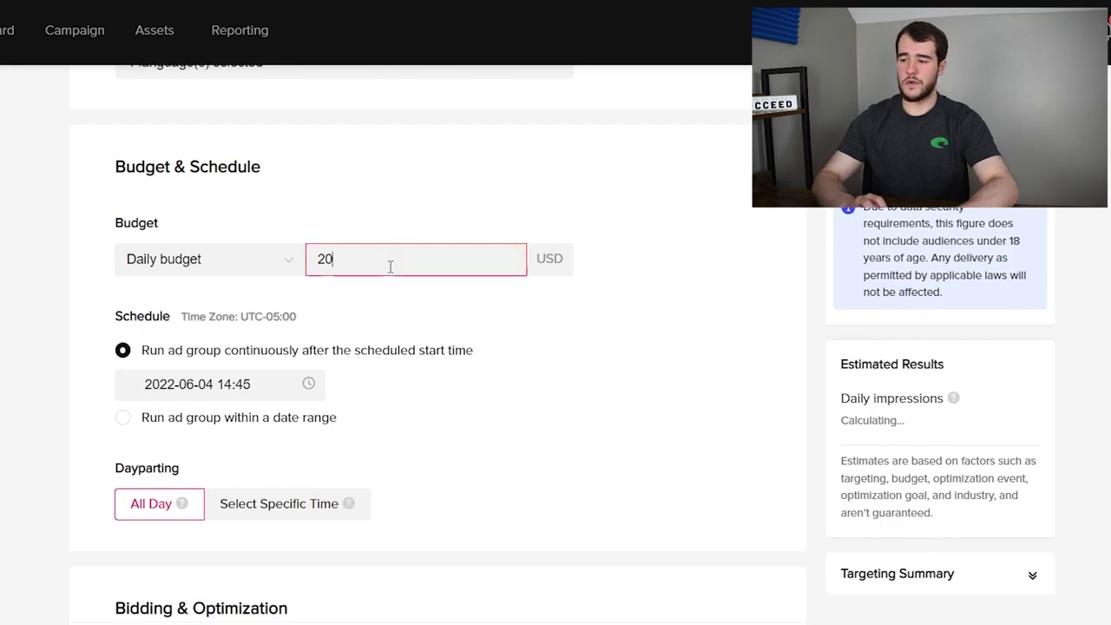
click(347, 240)
double_click(348, 251)
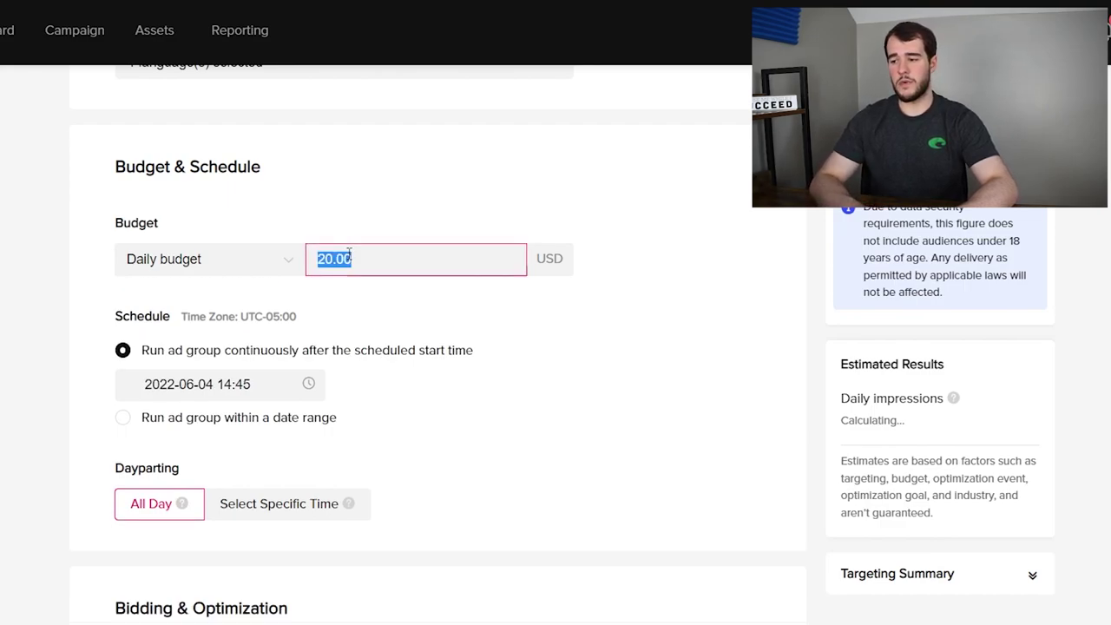
text(25)
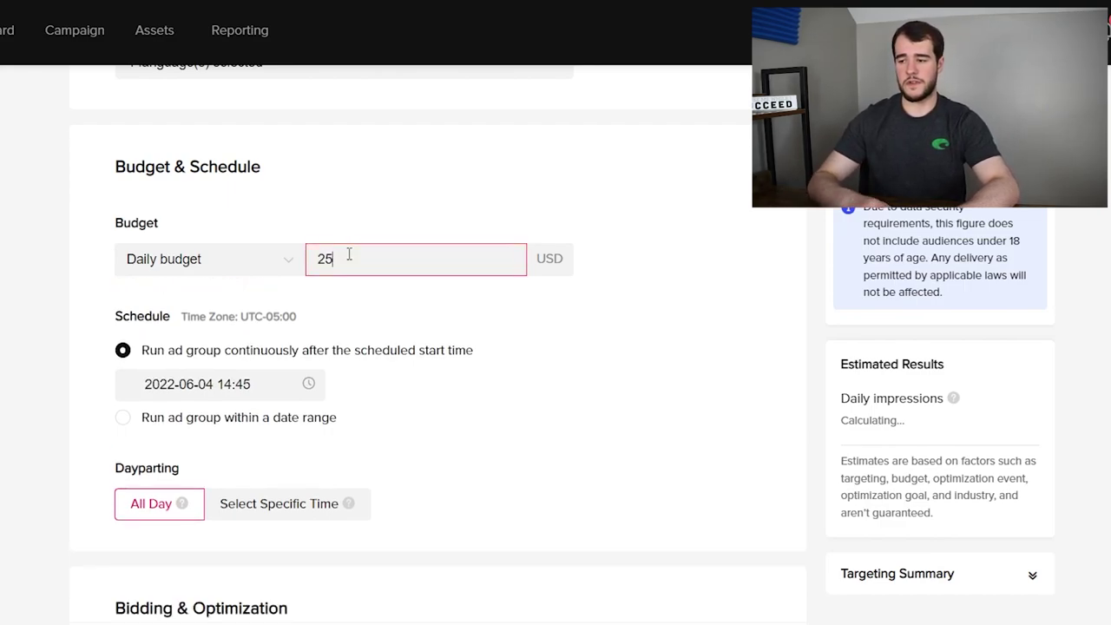
click(55, 198)
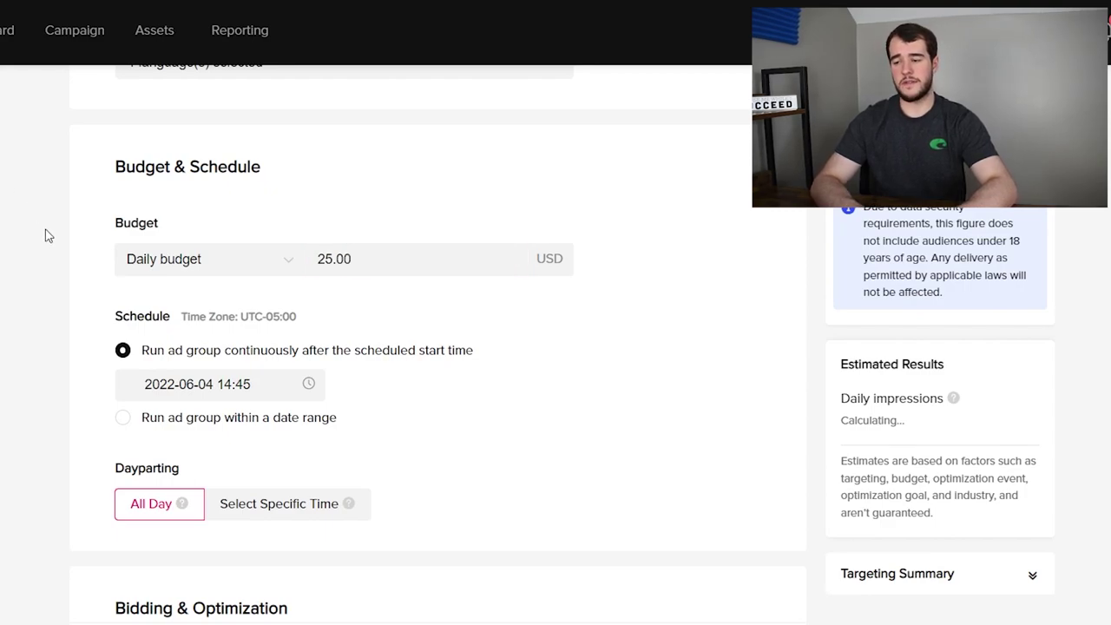
Step: Change the ad group's daily budget back to 40 USD
double_click(334, 260)
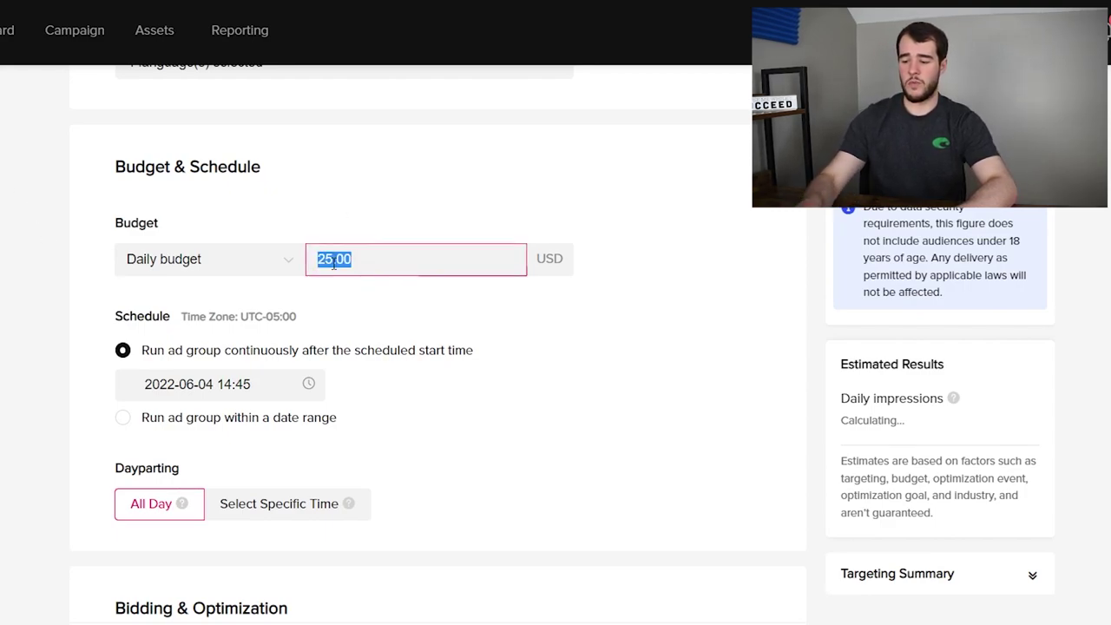
text(40)
click(42, 183)
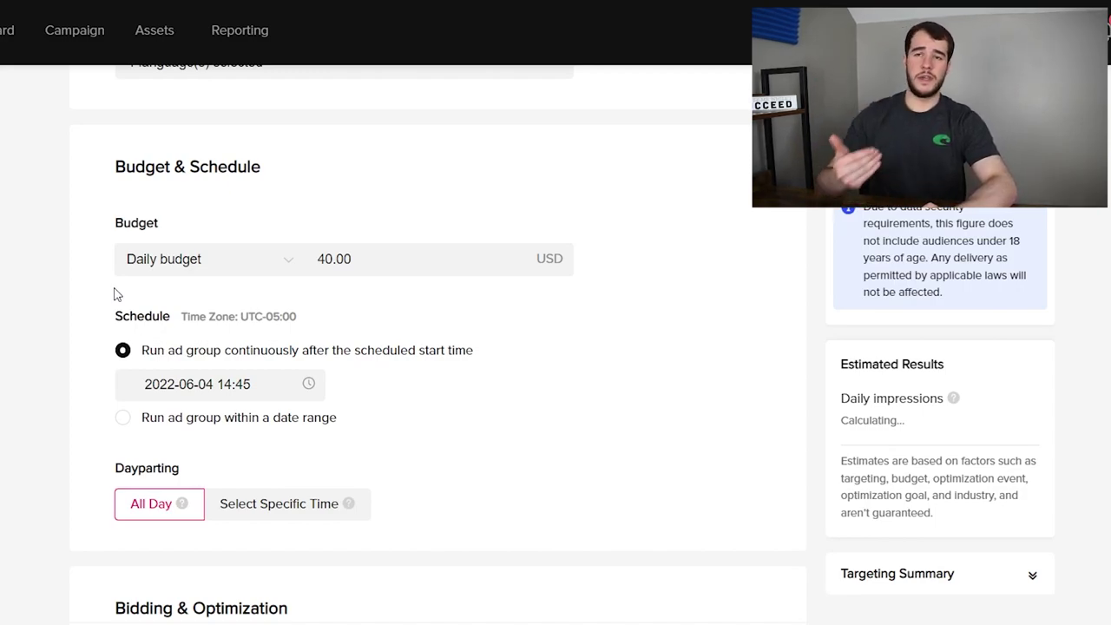
click(372, 260)
double_click(356, 260)
click(320, 225)
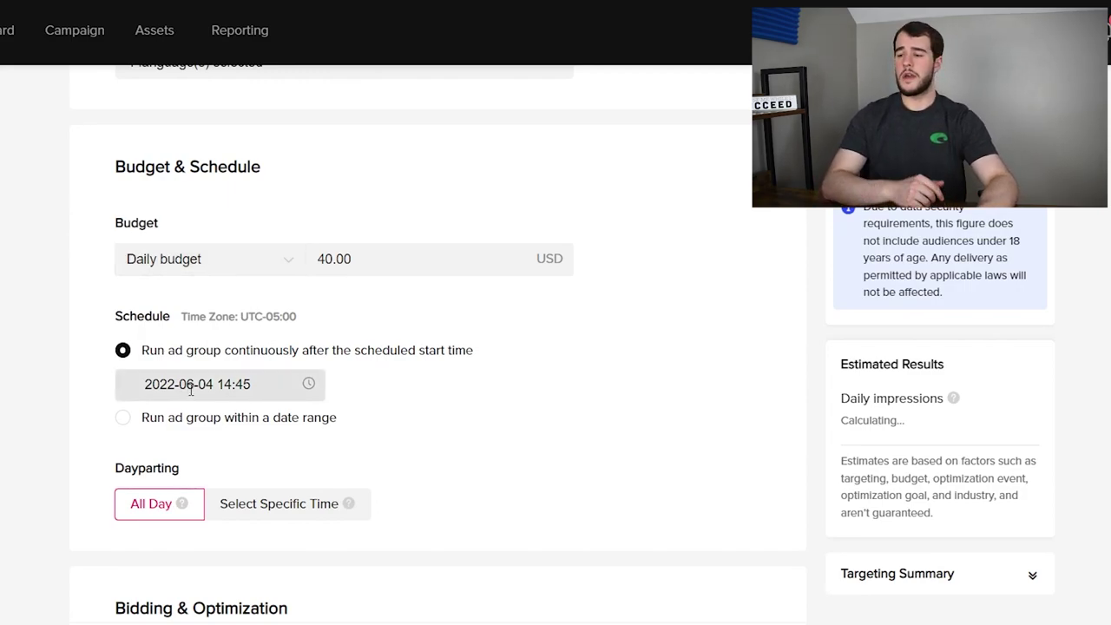
Step: Schedule the ad group to run continuously from 2022-06-05 at 00:00
drag(188, 389, 182, 385)
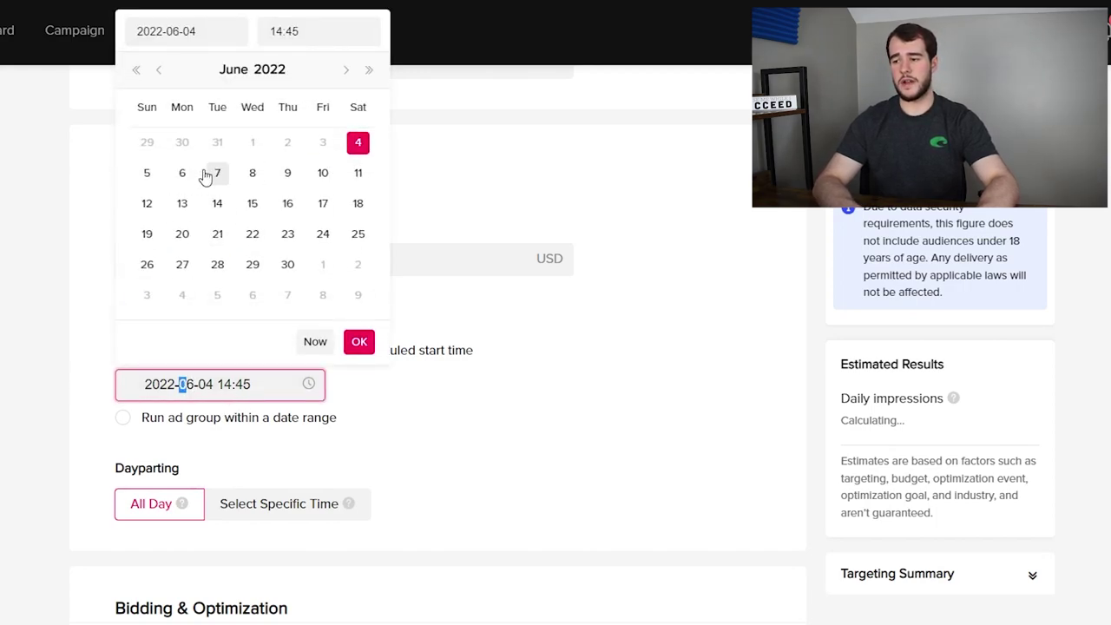
click(147, 173)
click(358, 341)
click(321, 380)
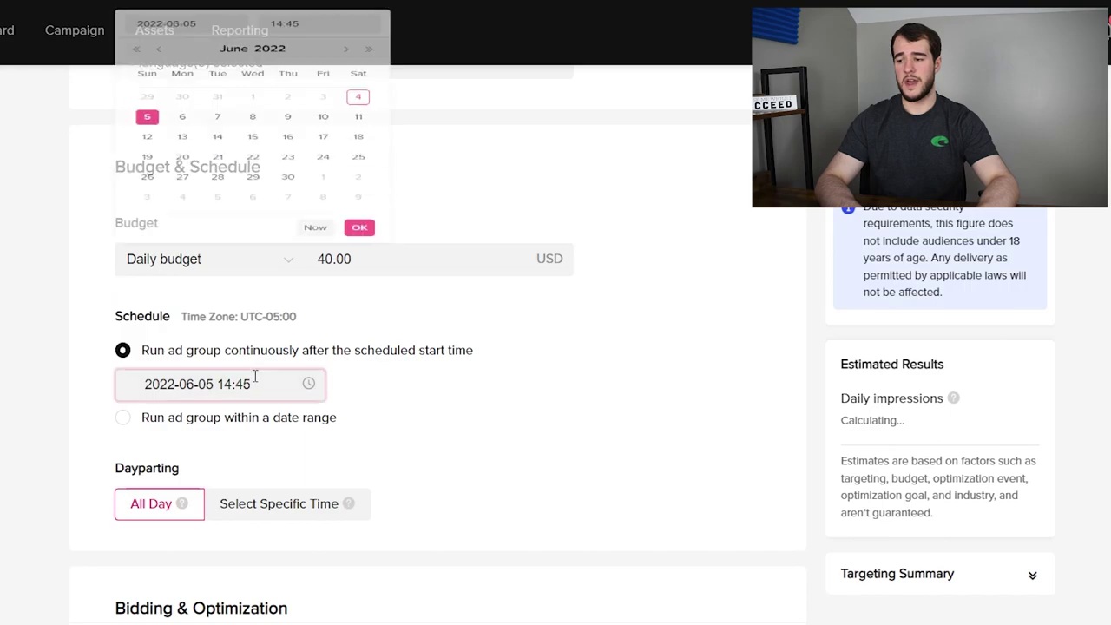
click(284, 31)
scroll(300, 100, up, 5)
scroll(377, 144, up, 10)
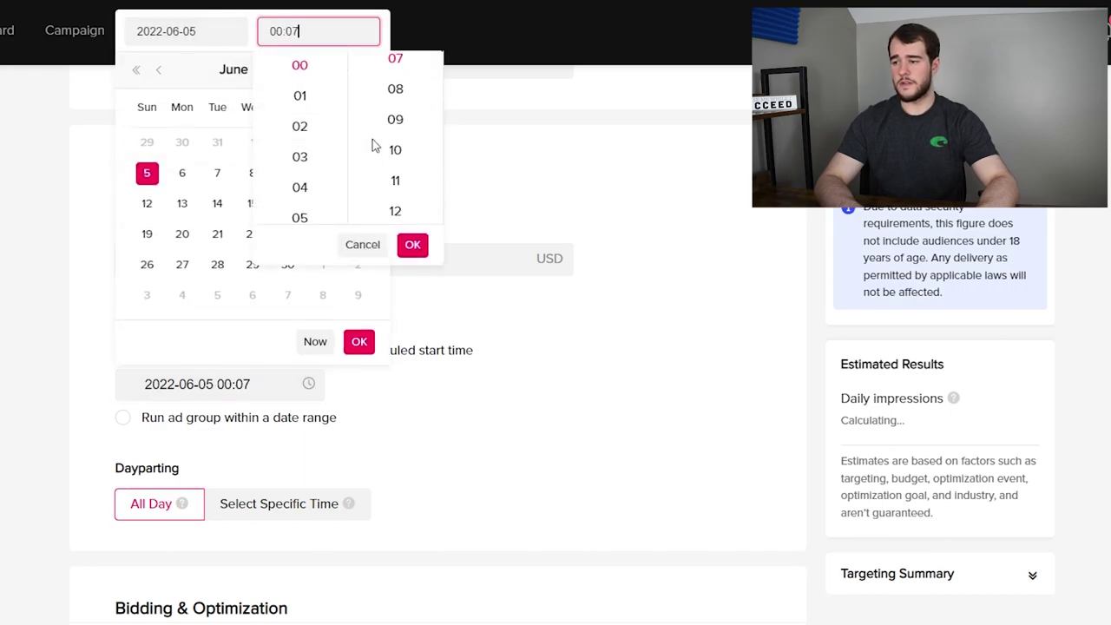
click(412, 245)
click(358, 341)
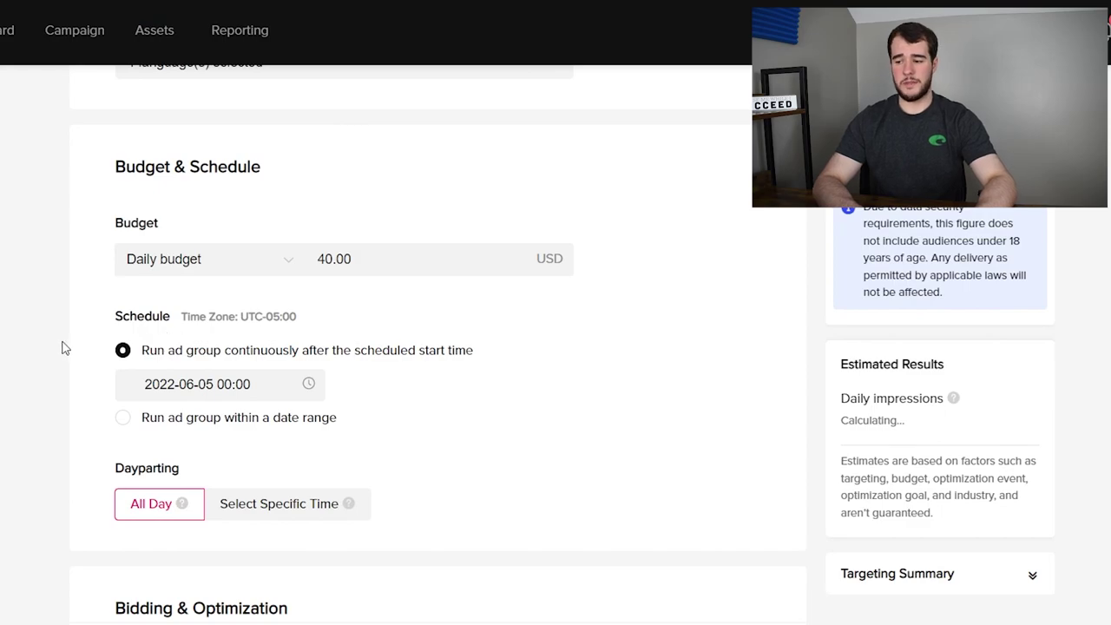
Step: Review the ad group's bidding, promotion and targeting settings, and continue to the ad setup
scroll(99, 321, down, 4)
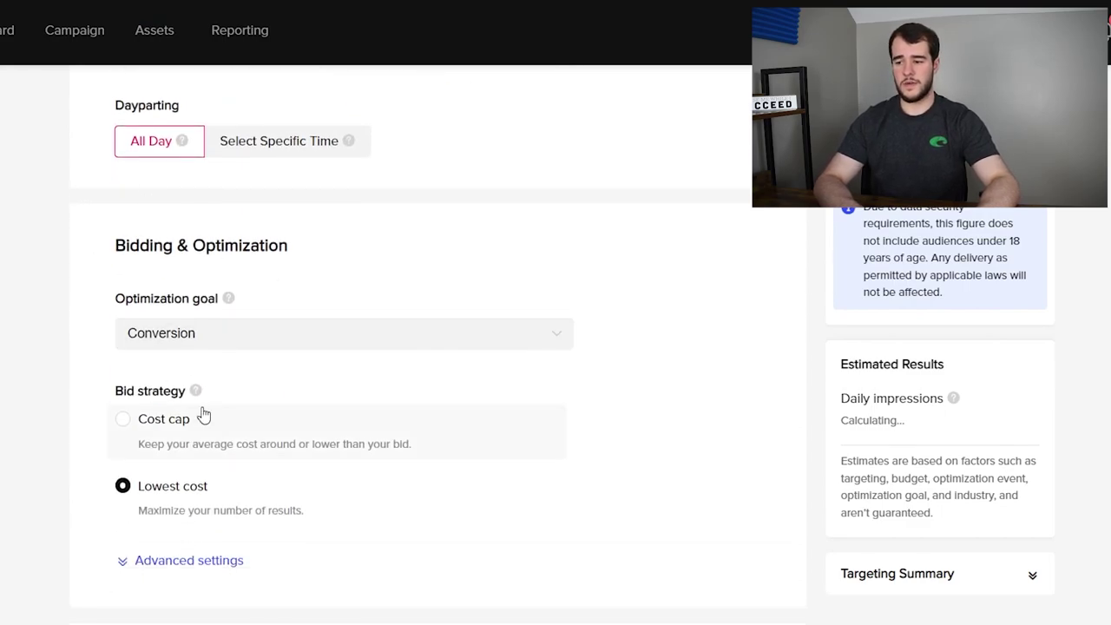
scroll(488, 448, up, 15)
scroll(500, 458, up, 6)
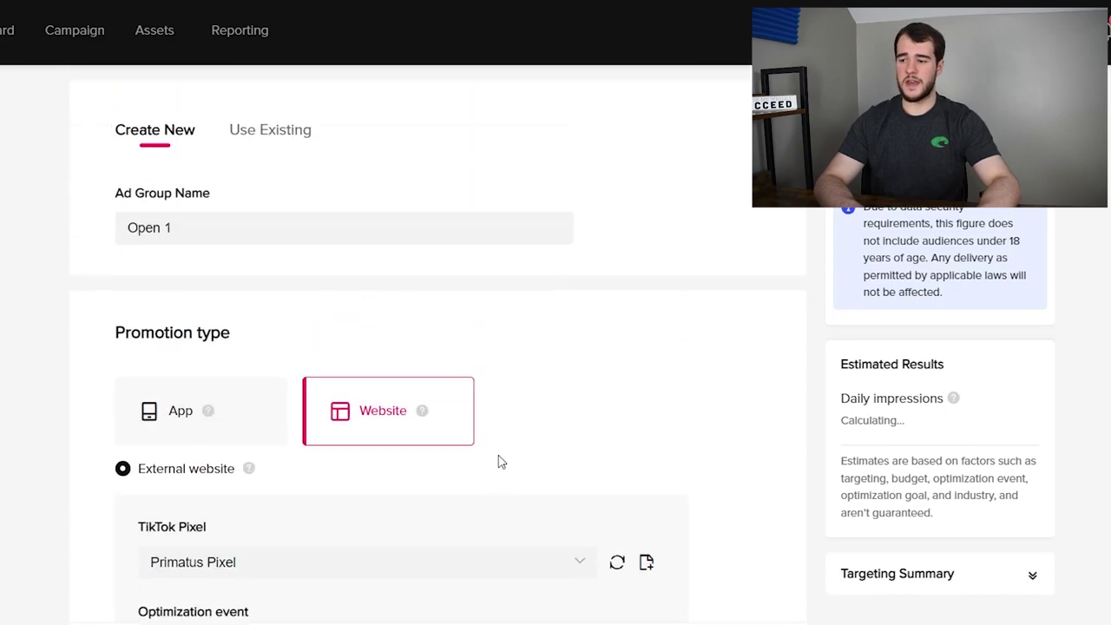
scroll(500, 459, down, 20)
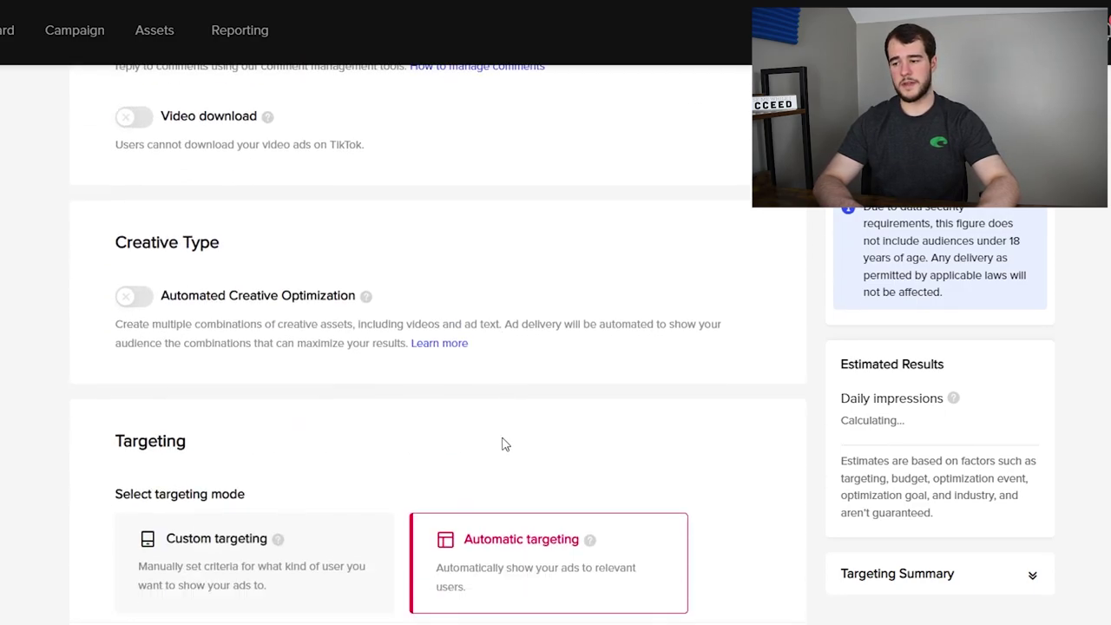
scroll(546, 452, down, 7)
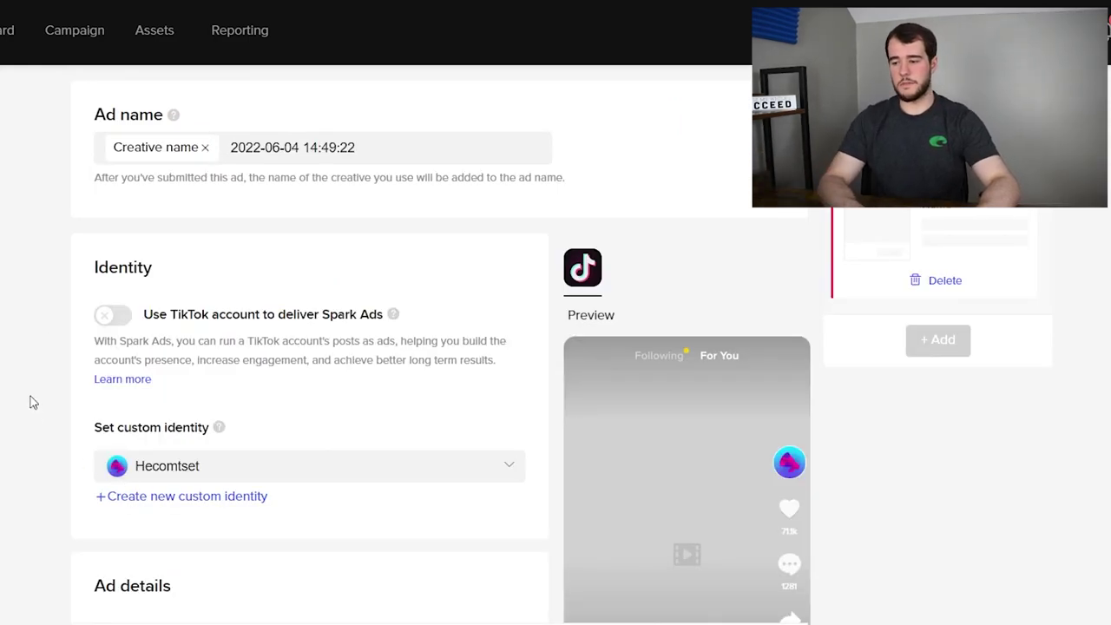
Step: Enter "Product Name available now!" as the ad's creative text
scroll(12, 334, down, 1)
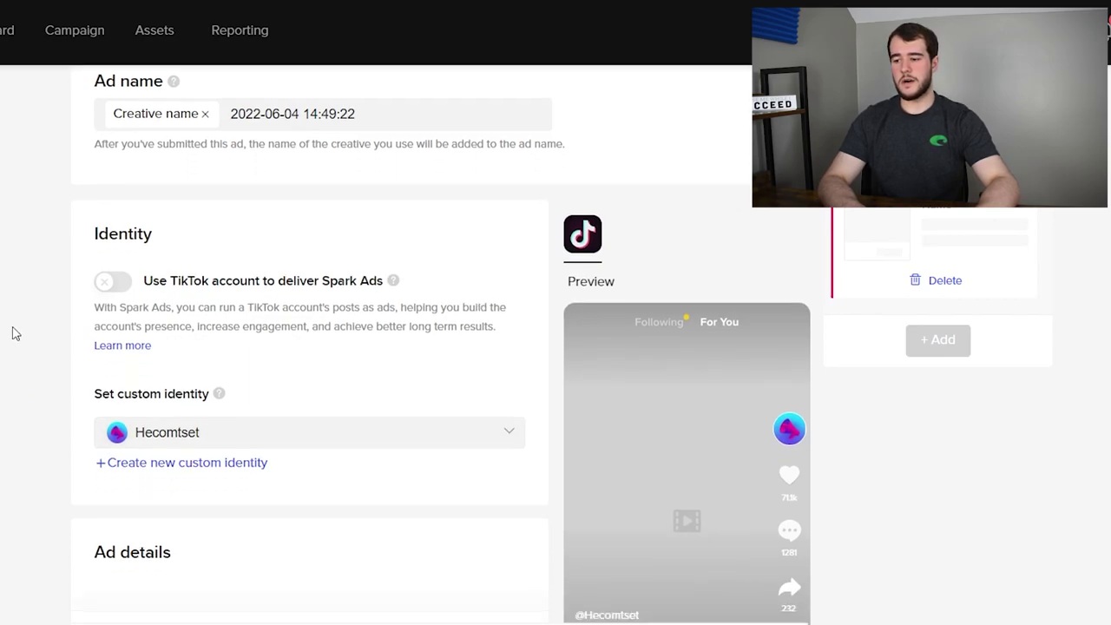
scroll(25, 332, up, 1)
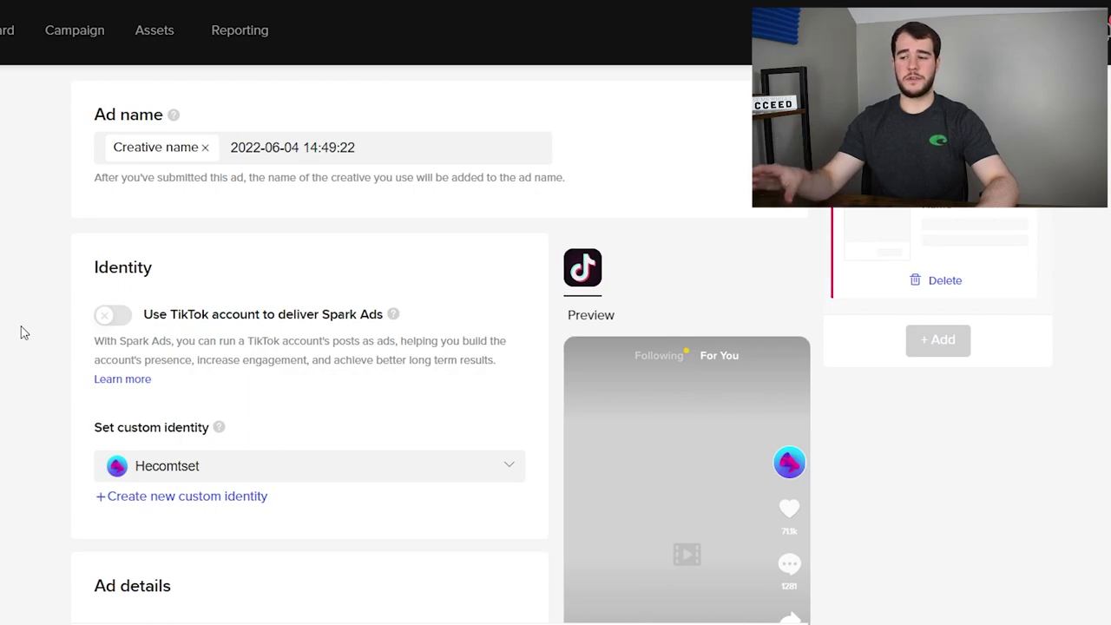
scroll(24, 332, down, 6)
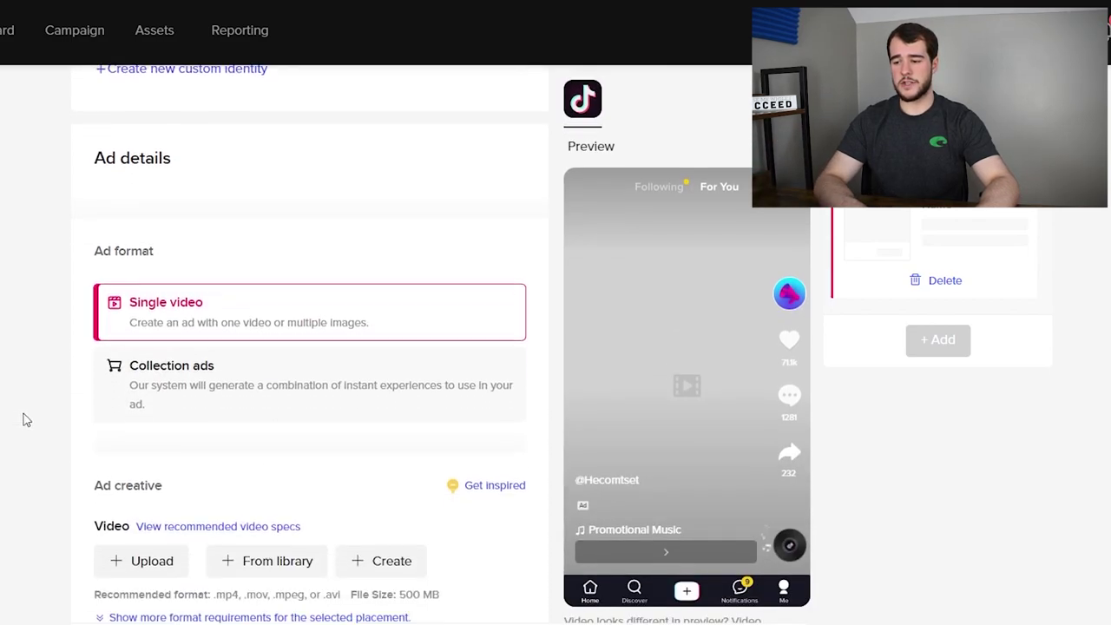
click(211, 543)
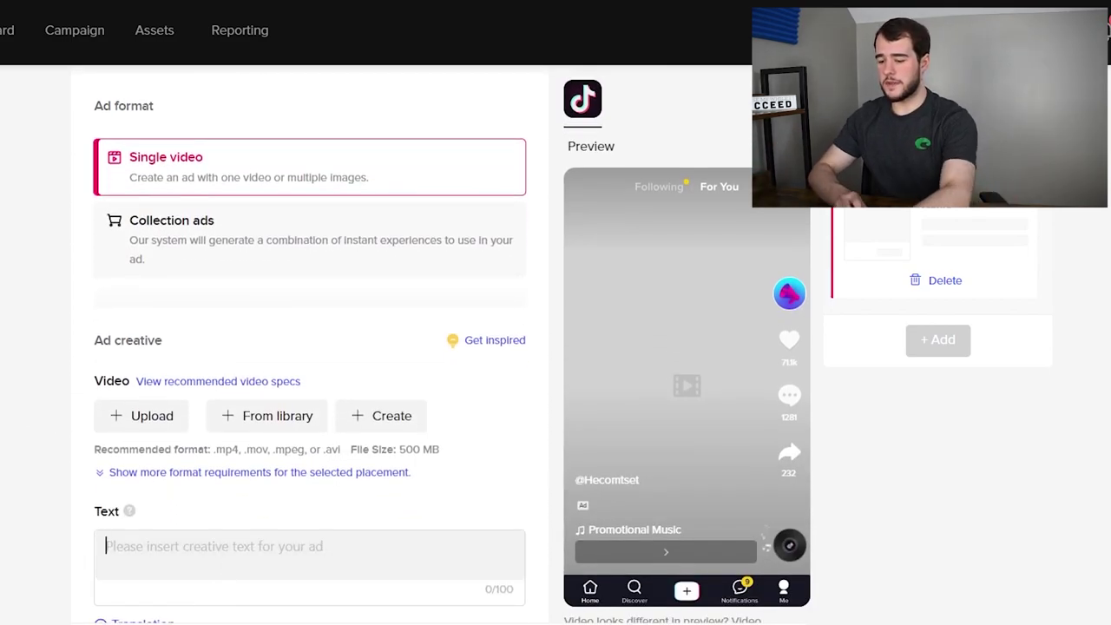
text(Produc)
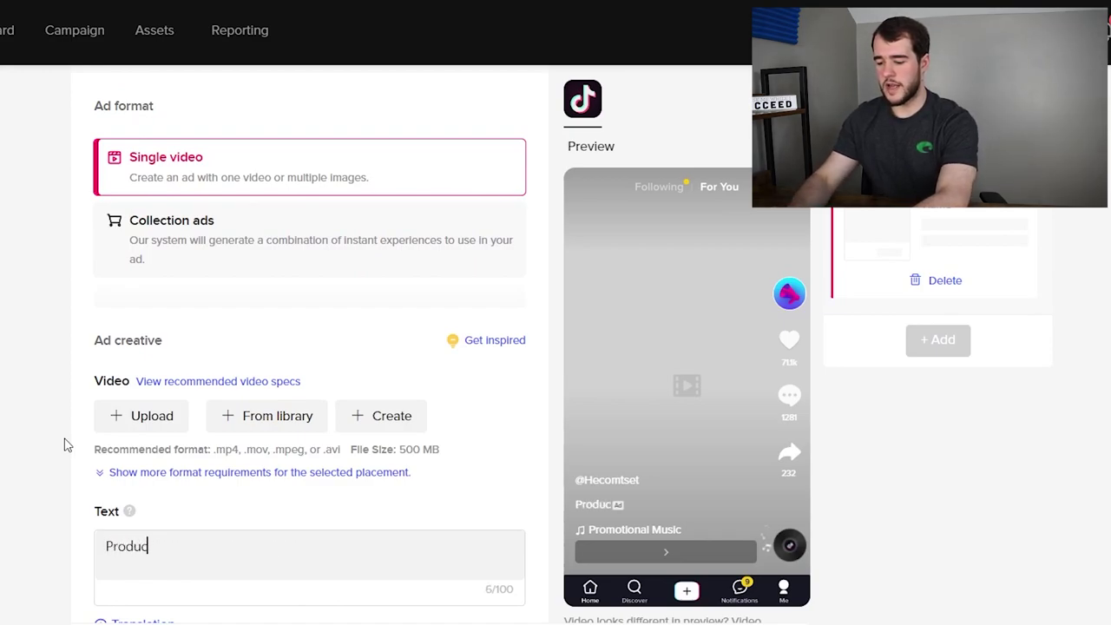
text(t Name is out now)
key(BackSpace)
key(BackSpace)
key(BackSpace)
key(BackSpace)
key(BackSpace)
key(BackSpace)
key(BackSpace)
key(BackSpace)
key(BackSpace)
key(BackSpace)
key(BackSpace)
key(BackSpace)
key(BackSpace)
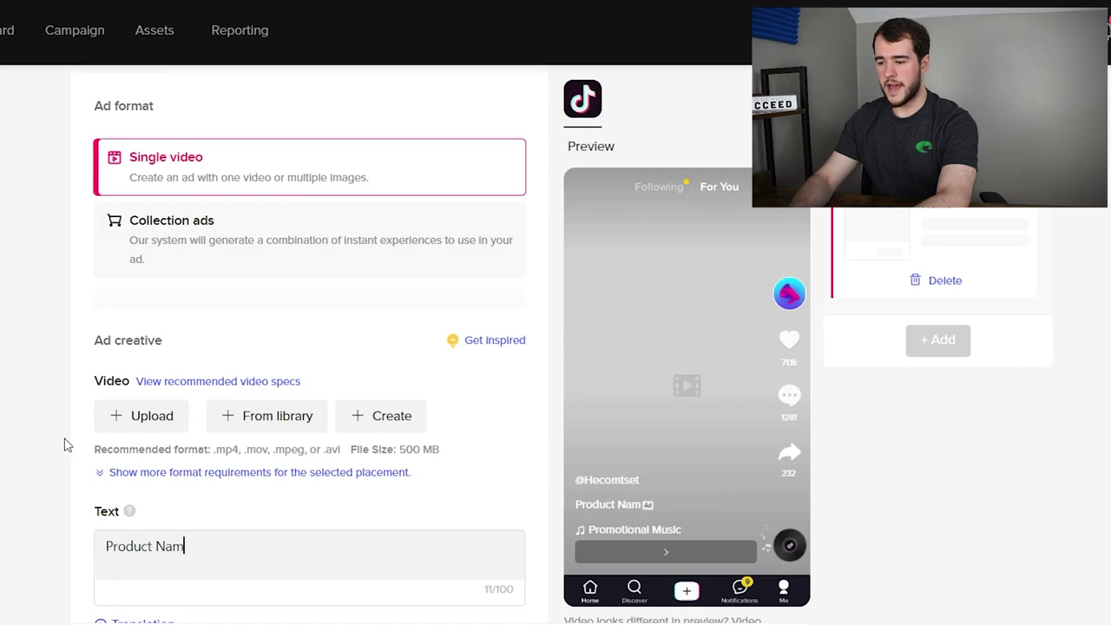
text(me available now)
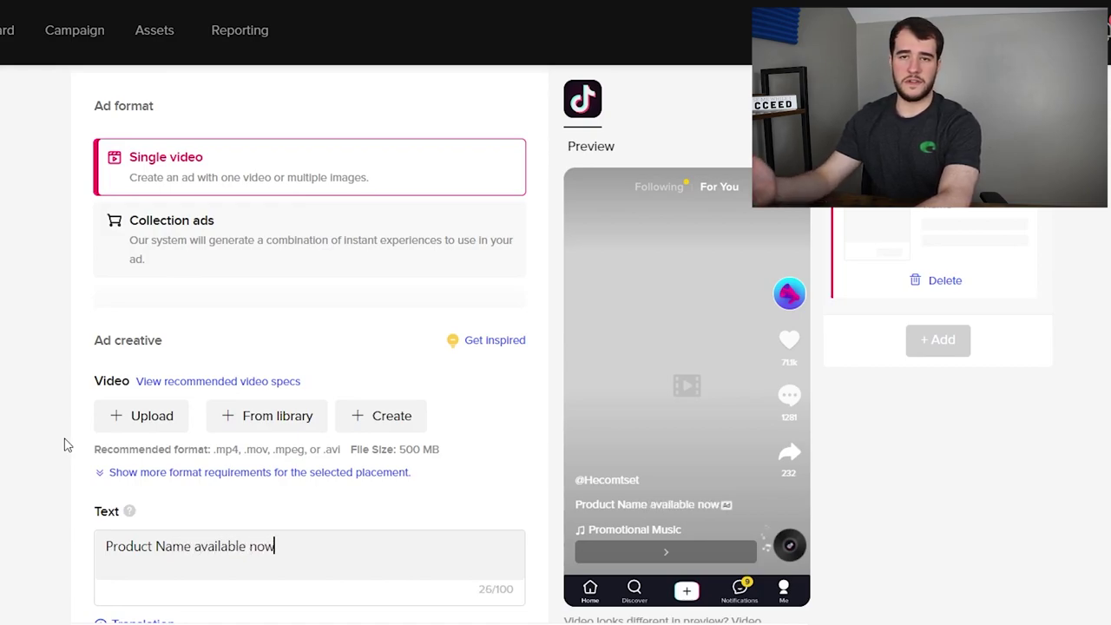
text(!)
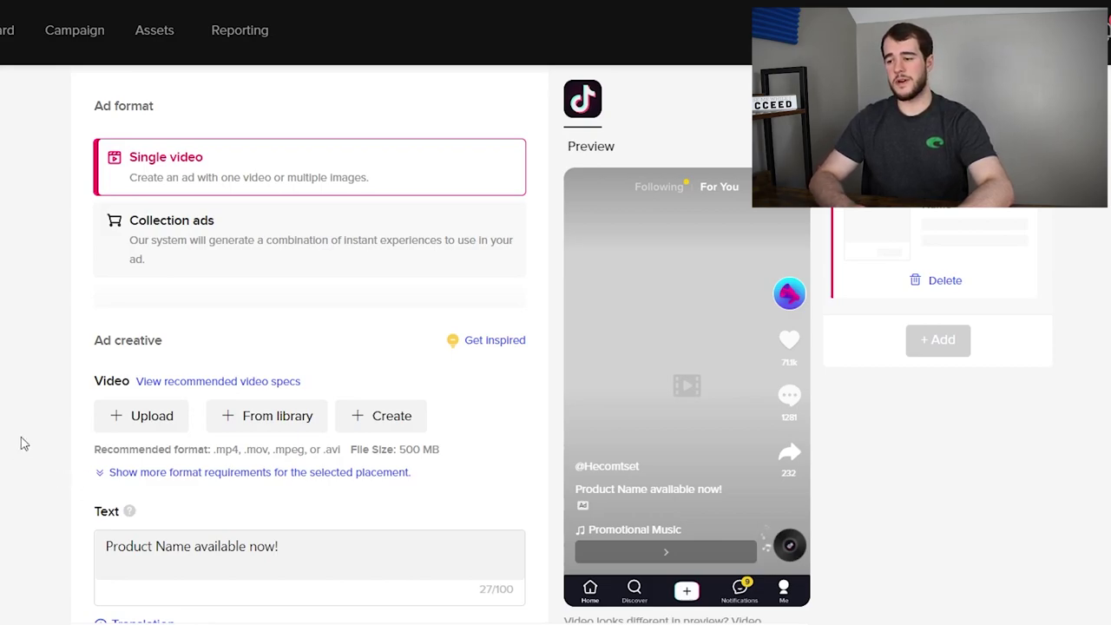
Step: Review the ad's name, identity, format, video and text settings
scroll(76, 356, up, 6)
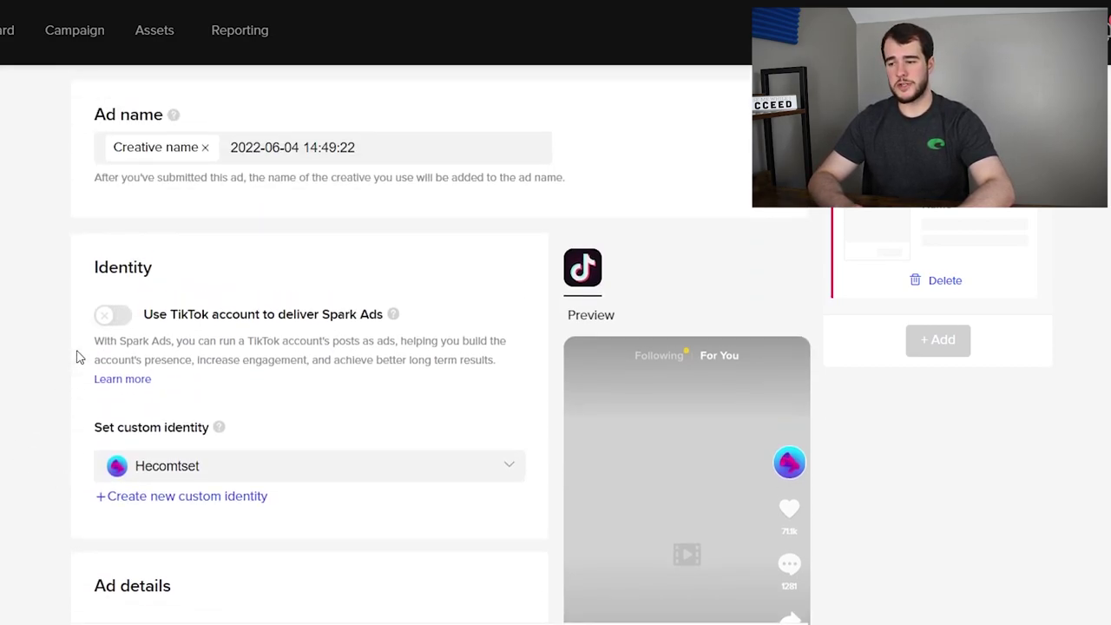
scroll(79, 349, down, 8)
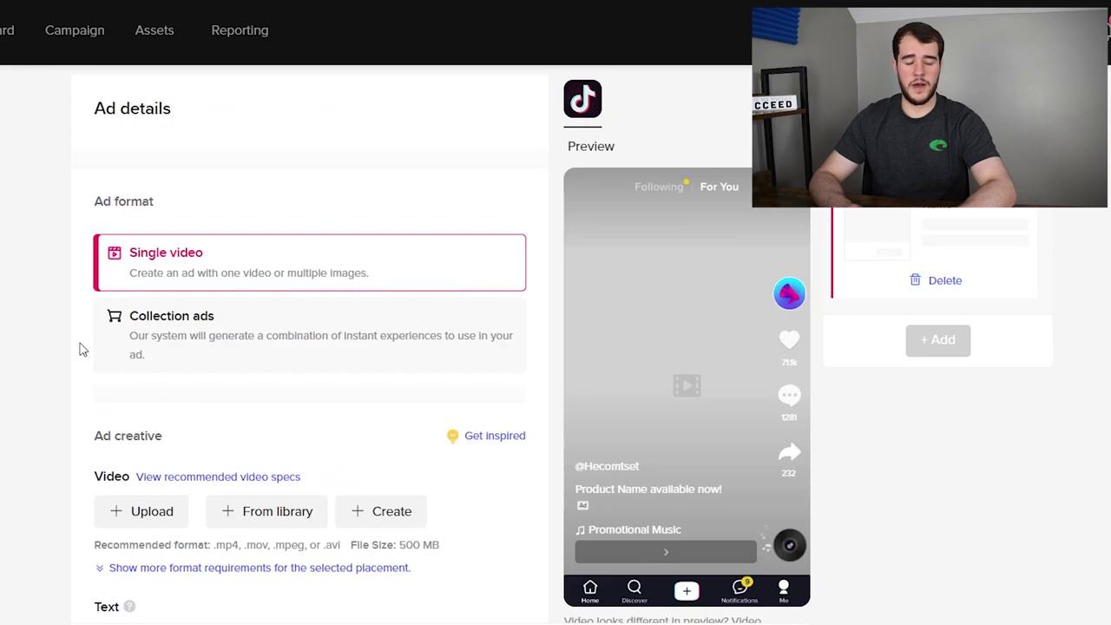
scroll(79, 348, down, 3)
scroll(79, 348, up, 3)
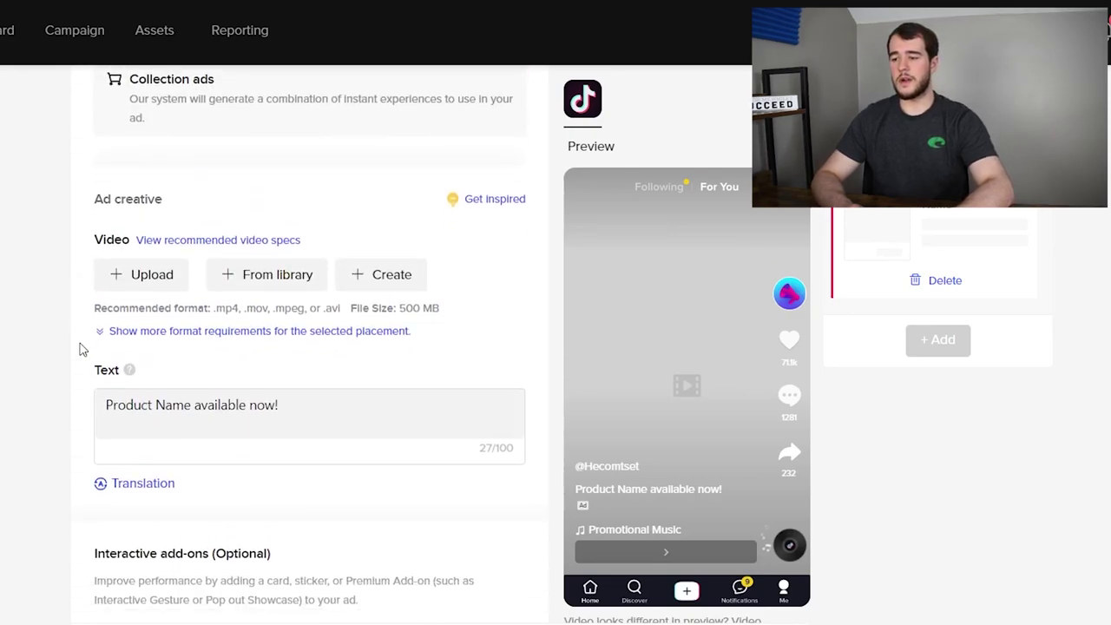
scroll(82, 349, down, 1)
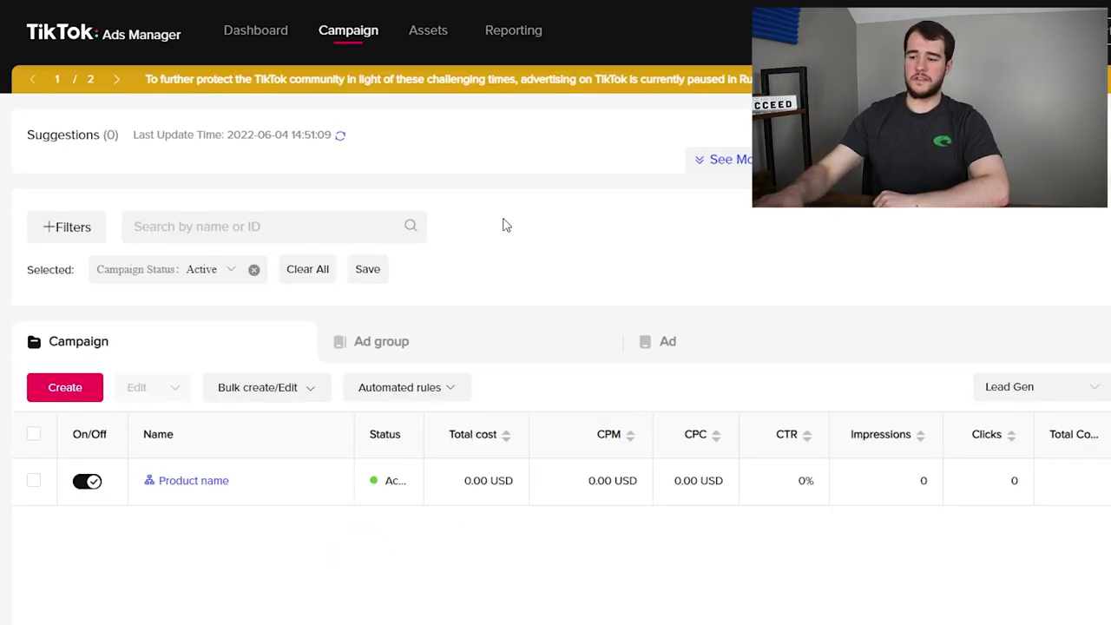
Step: Open the Product name campaign's ad groups and duplicate the Open 1 ad group into four copies
click(187, 471)
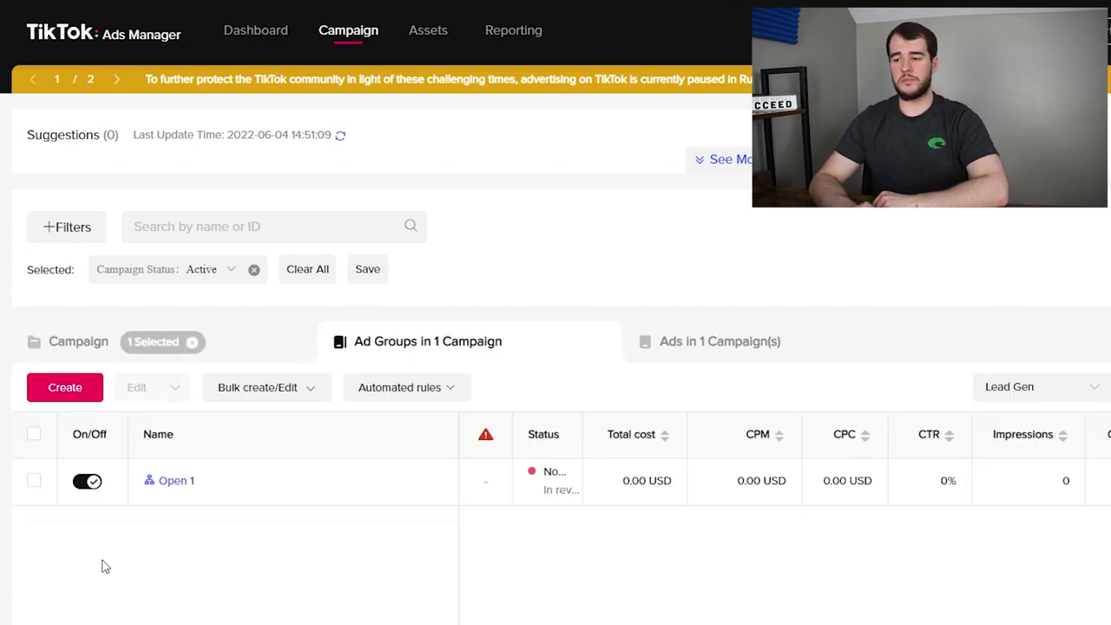
mouse_move(247, 482)
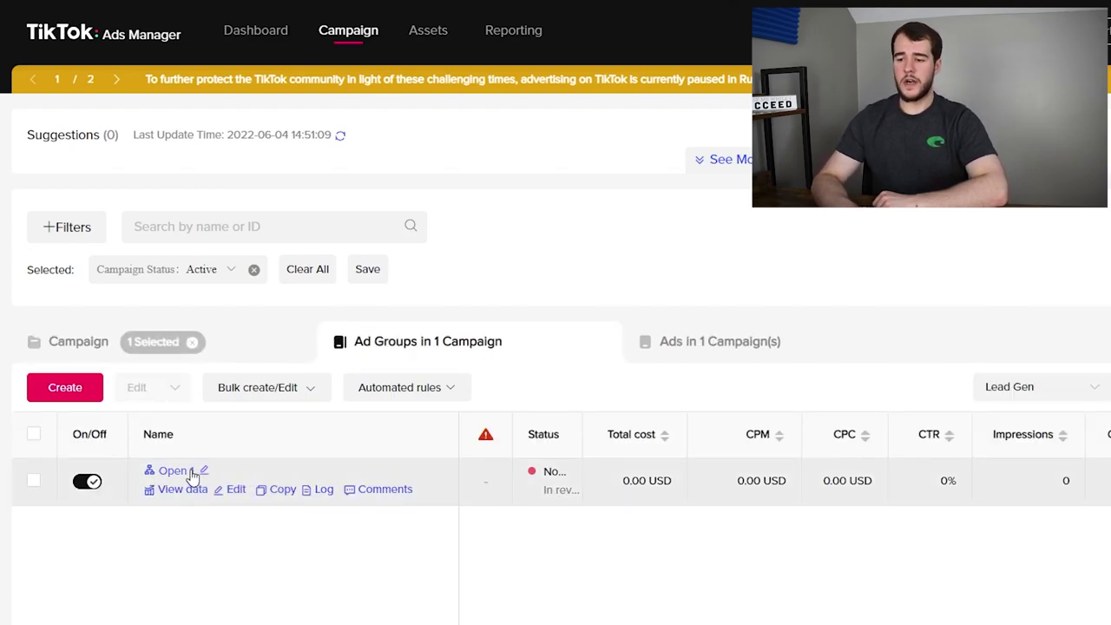
click(274, 494)
click(702, 253)
click(702, 254)
click(946, 410)
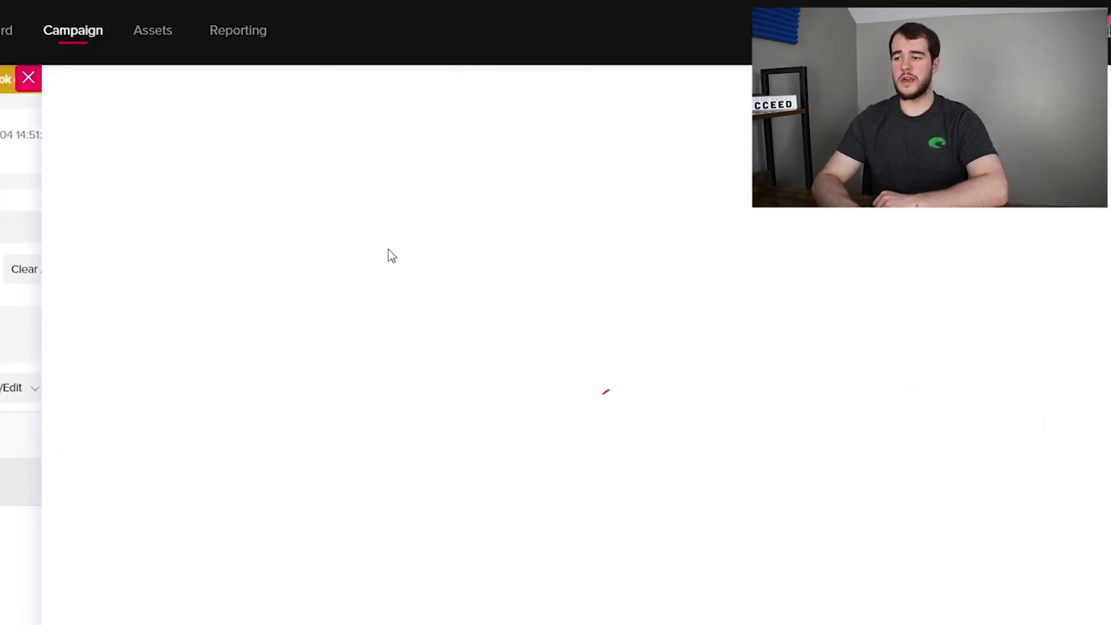
Step: Schedule the duplicated ad groups to start on 2022-06-05 at 00:00, and check their other settings
scroll(671, 317, down, 5)
scroll(664, 315, up, 5)
scroll(664, 316, down, 5)
scroll(664, 317, up, 3)
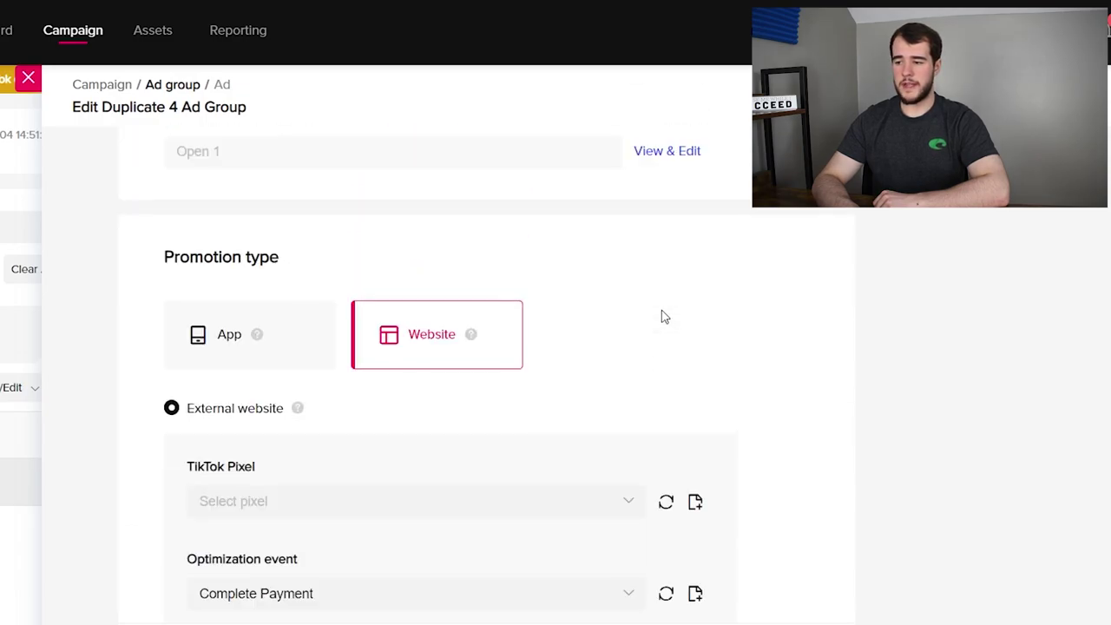
scroll(664, 317, down, 8)
scroll(664, 316, down, 4)
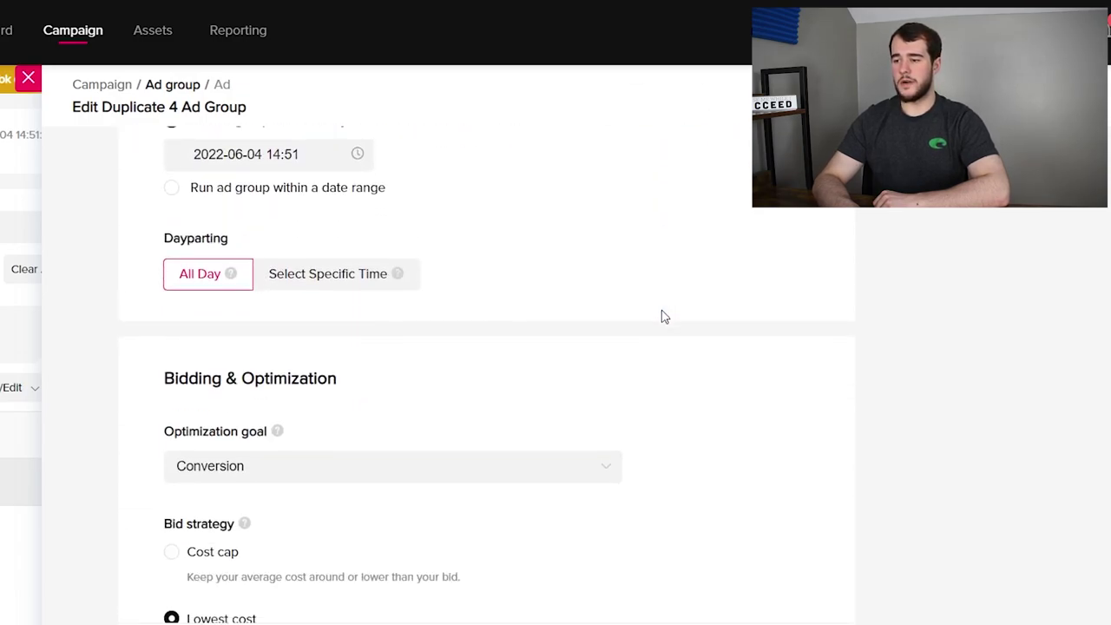
scroll(659, 315, up, 2)
click(244, 312)
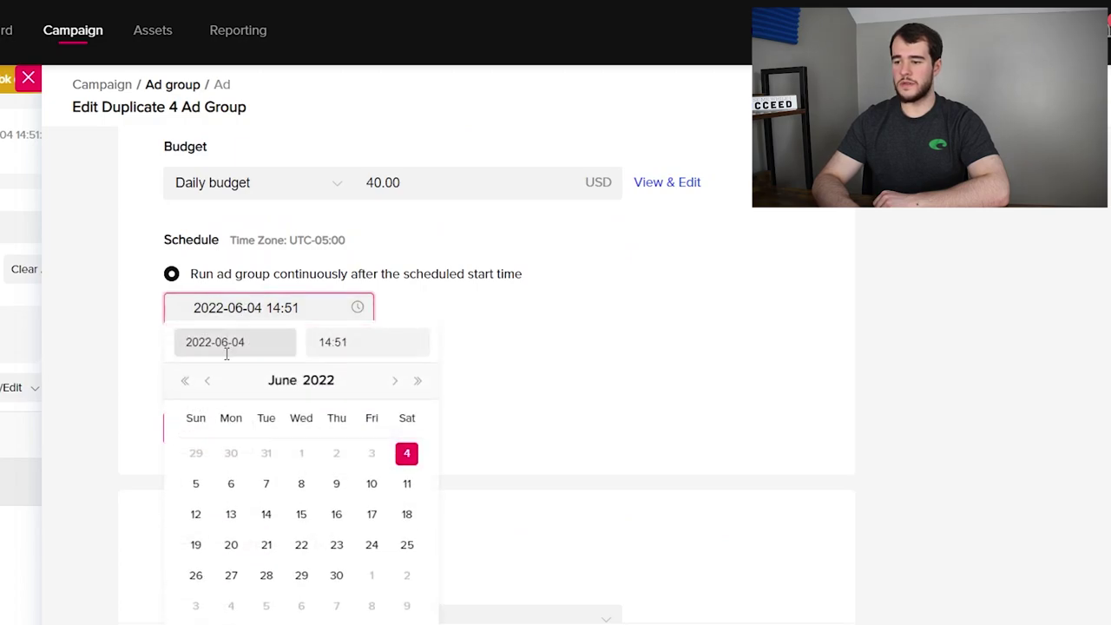
click(196, 483)
click(332, 346)
scroll(347, 392, up, 5)
scroll(466, 434, up, 15)
click(460, 555)
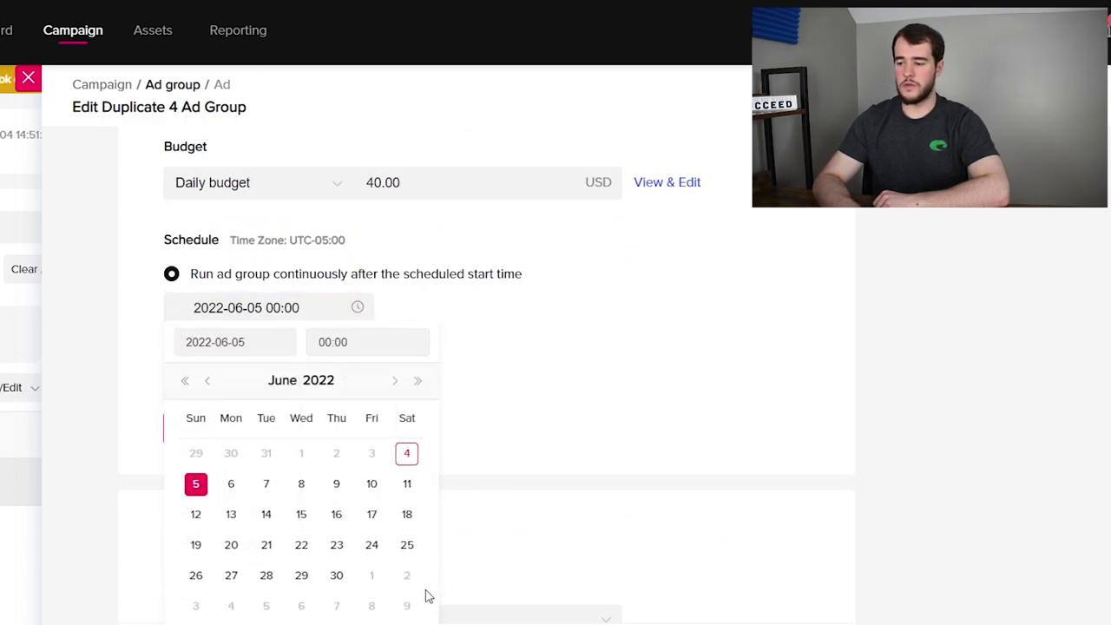
click(727, 466)
scroll(697, 449, down, 3)
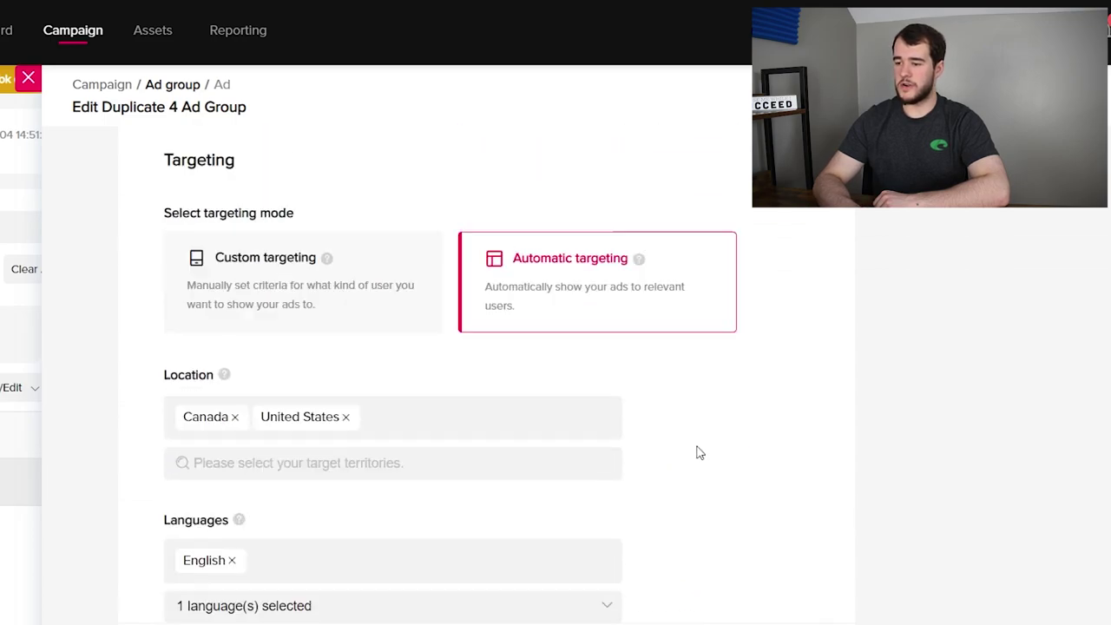